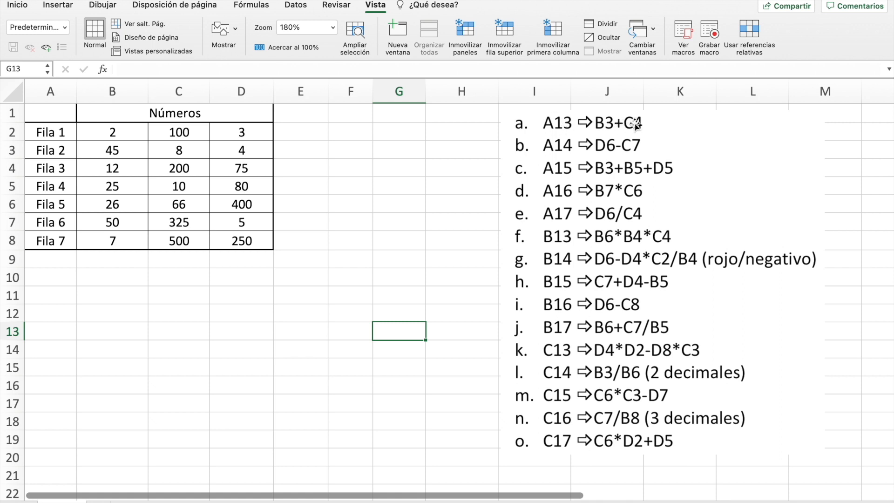
# Enter the formula =B3+C4 in cell A13 to add the two table values
pyautogui.click(64, 328)
pyautogui.write('=')
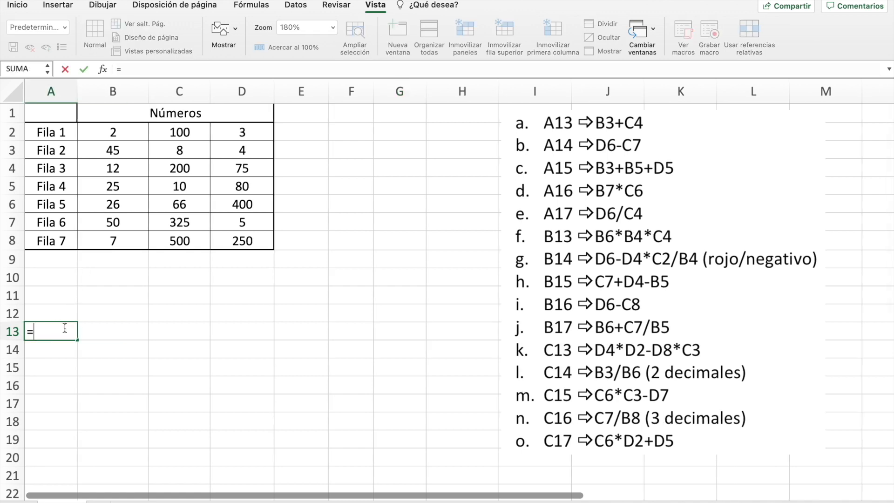
pyautogui.click(112, 151)
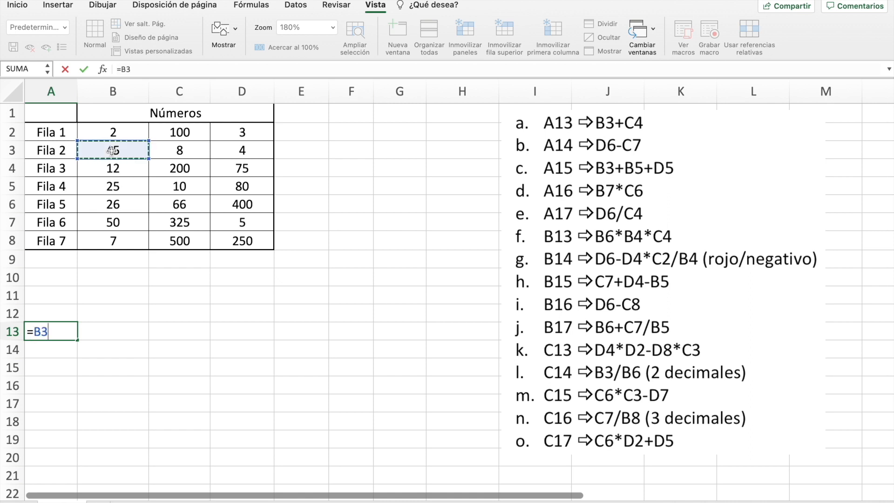
pyautogui.write('+')
pyautogui.click(177, 172)
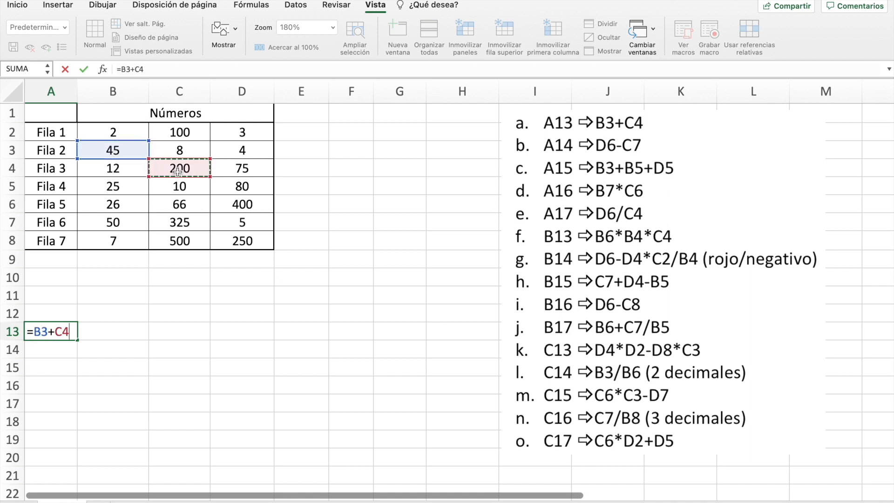
pyautogui.press('Return')
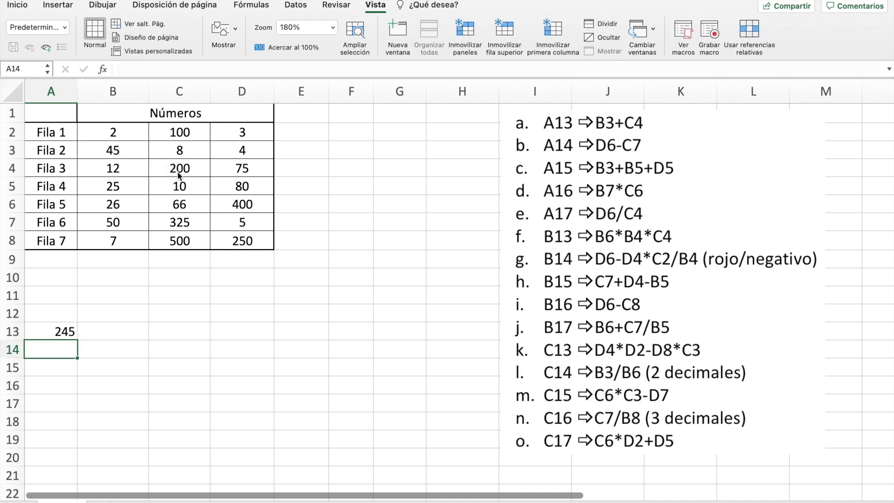
# Enter the formula =D6-C7 in cell A14 to subtract the second table value from the first
pyautogui.hscroll(2, 495, 142)
pyautogui.scroll(-1, 495, 142)
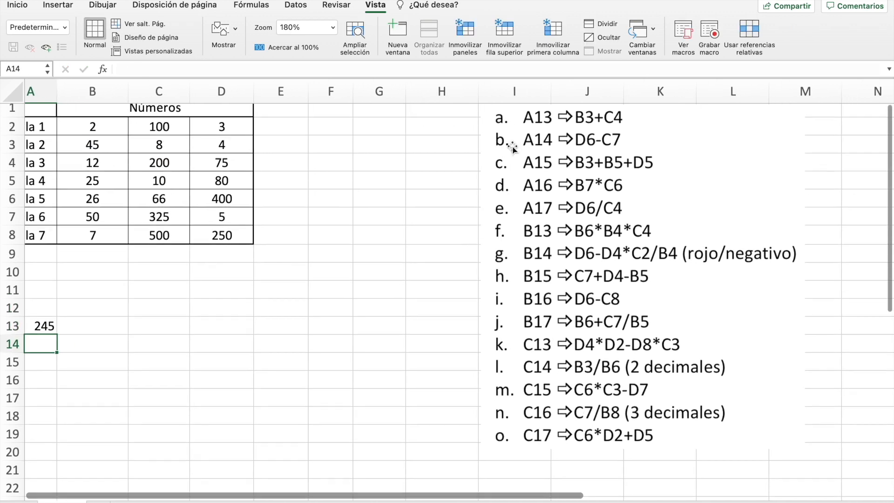
pyautogui.hscroll(-2, 513, 148)
pyautogui.scroll(1, 512, 147)
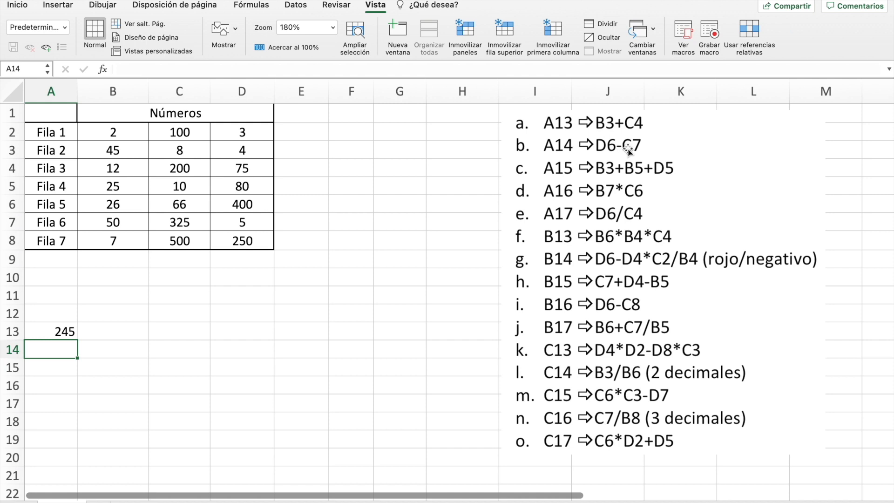
pyautogui.write('=')
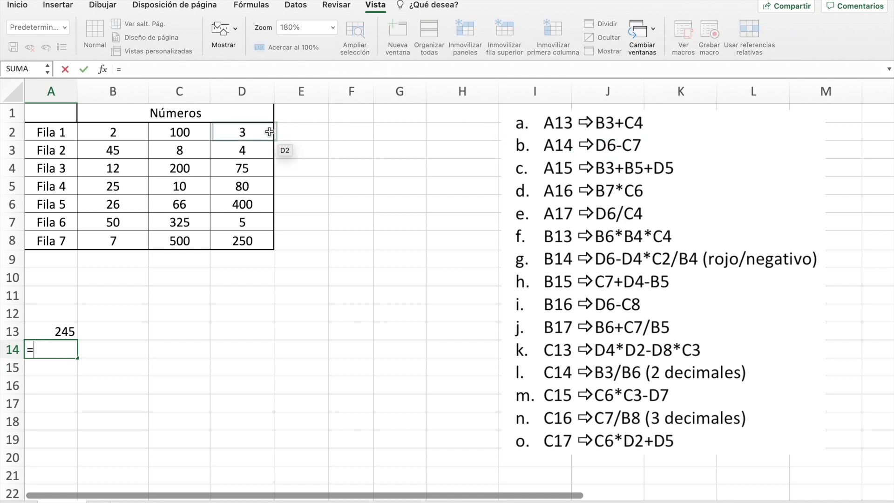
pyautogui.click(243, 202)
pyautogui.write('-')
pyautogui.click(186, 222)
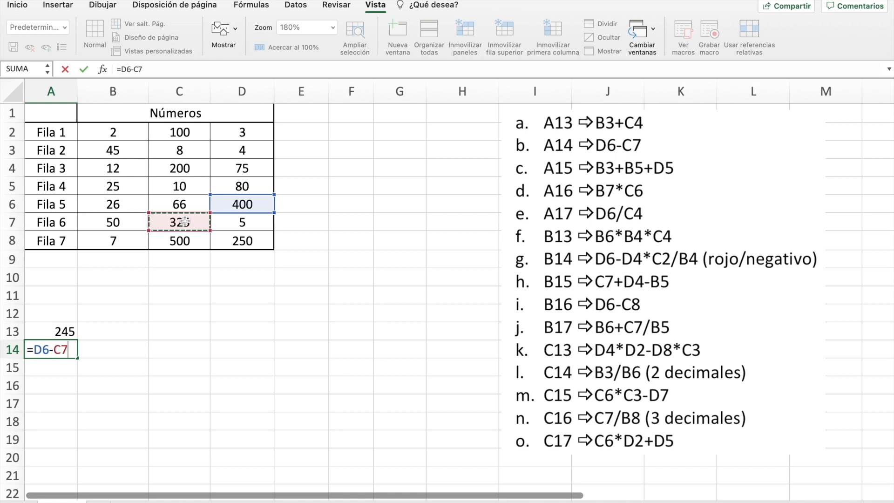
pyautogui.press('Return')
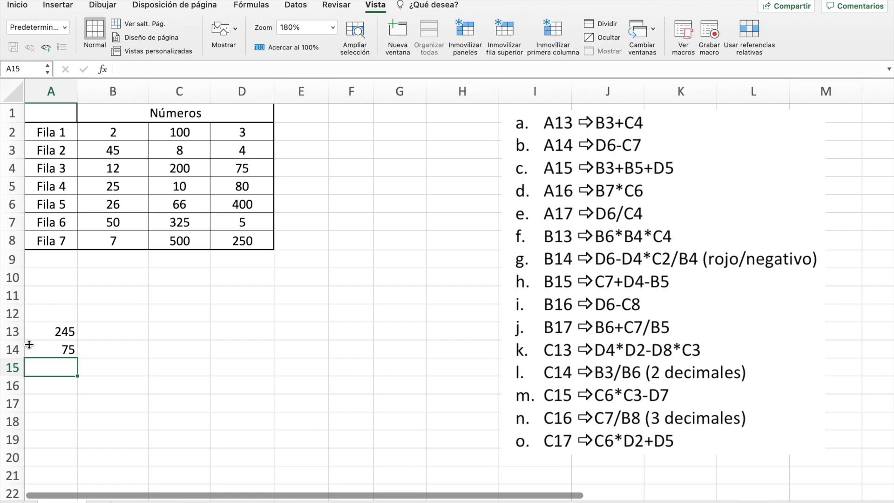
# Enter the formula =B3+B5+D5 in cell A15 to add the three table values
pyautogui.write('=')
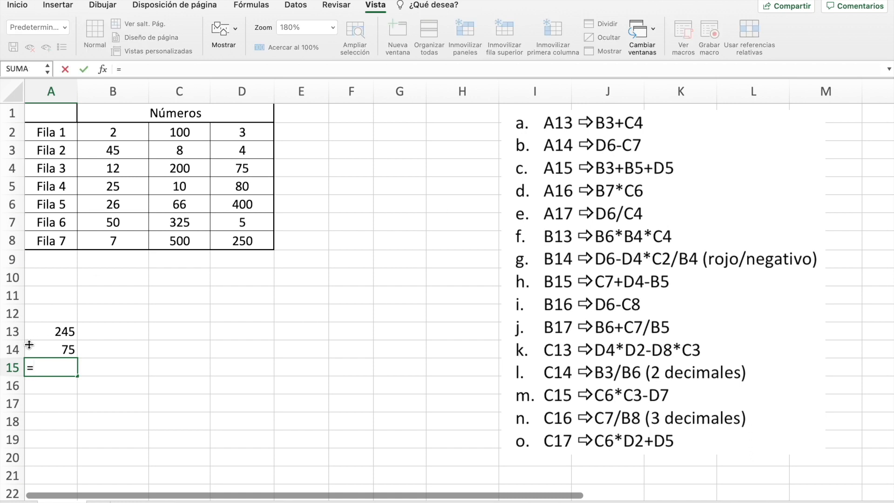
pyautogui.click(118, 151)
pyautogui.write('+')
pyautogui.click(114, 190)
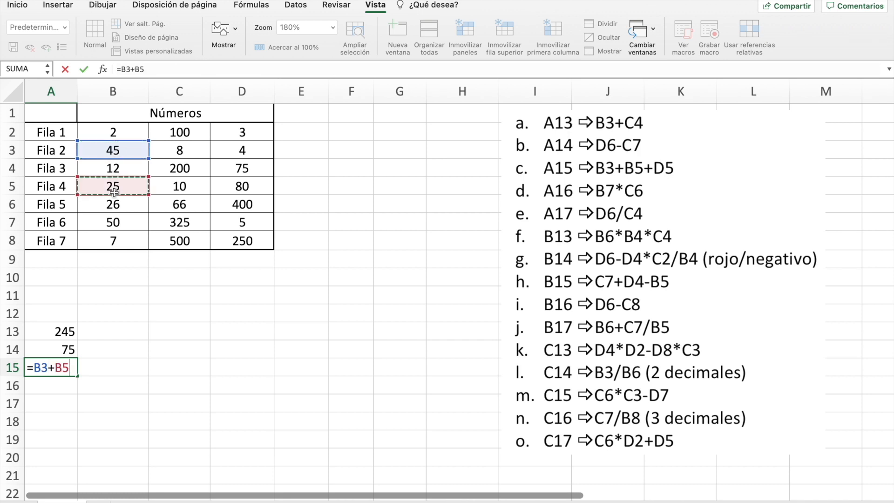
pyautogui.write('+')
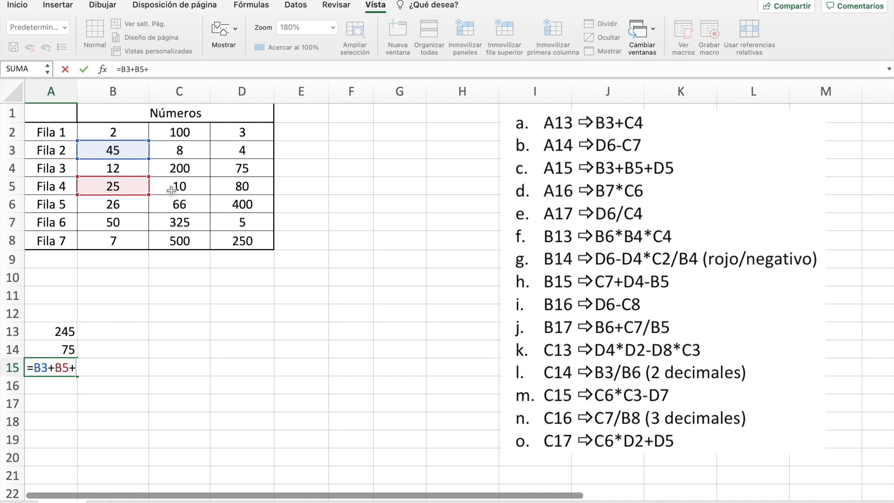
pyautogui.click(242, 187)
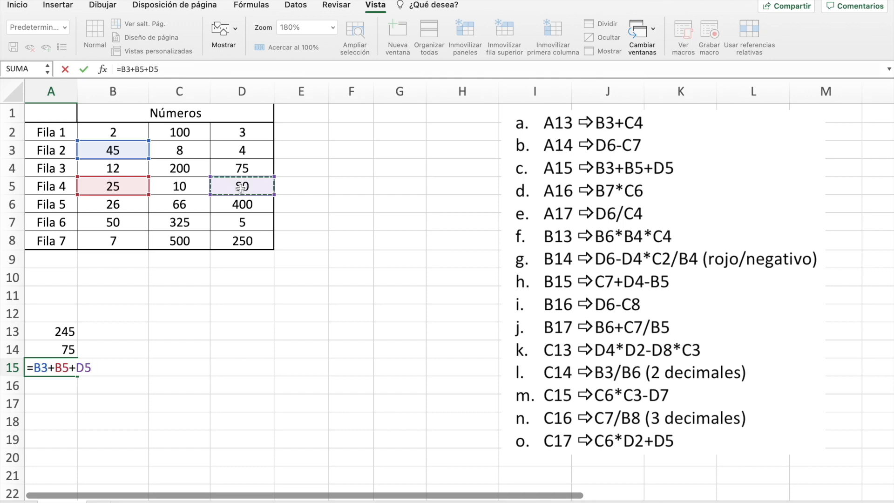
pyautogui.press('Return')
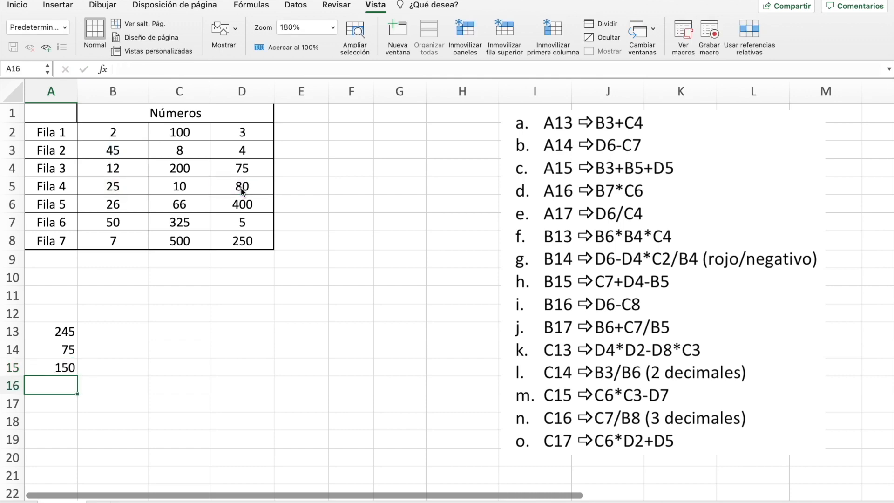
# Enter the formula =B7*C6 in cell A16 to multiply the two table values
pyautogui.write('=')
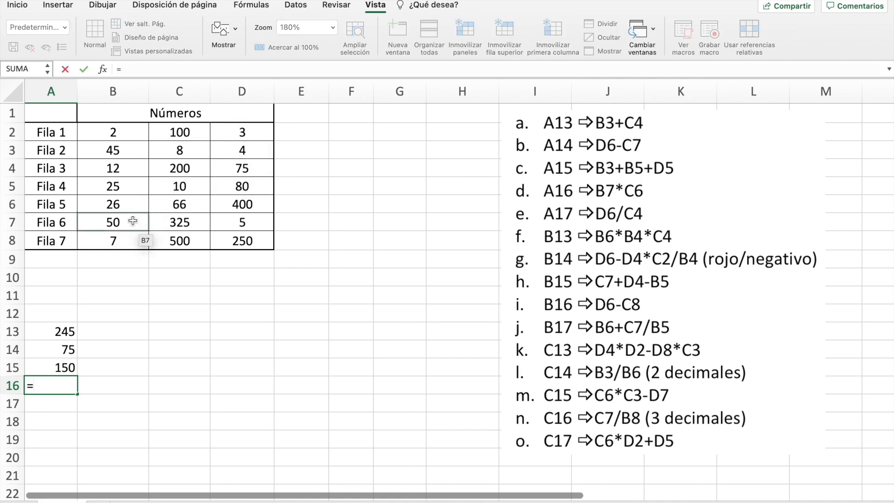
pyautogui.click(133, 221)
pyautogui.write('*')
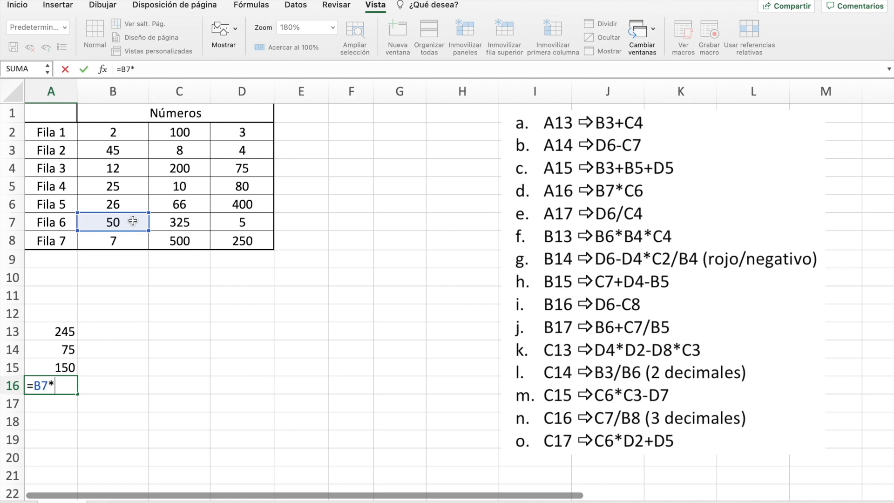
pyautogui.click(176, 206)
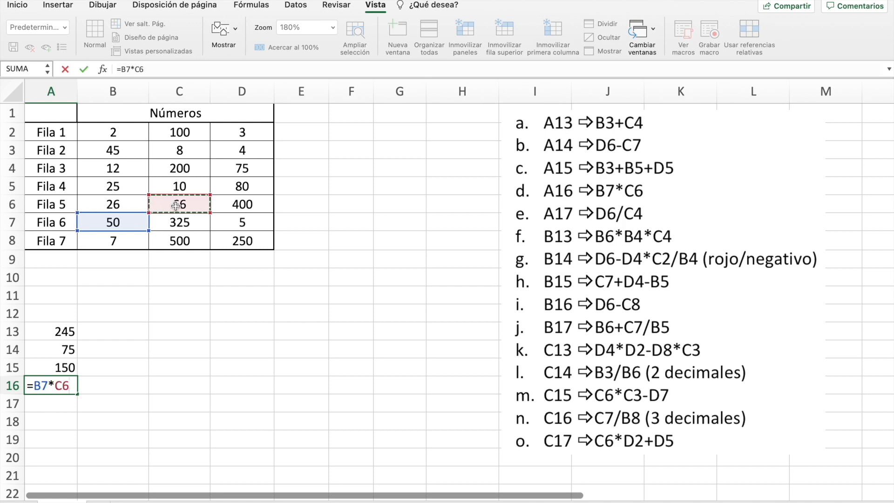
pyautogui.press('Return')
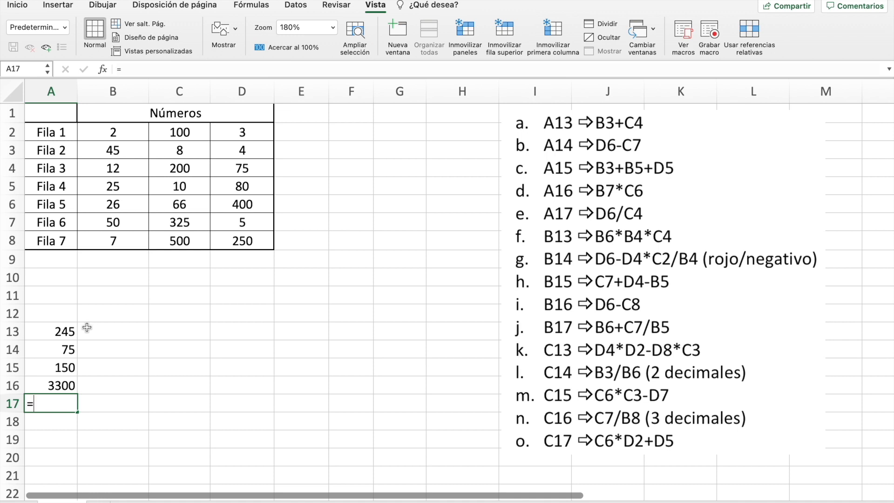
# Enter the formula =D6/C4 in cell A17 to divide the first table value by the second
pyautogui.write('=')
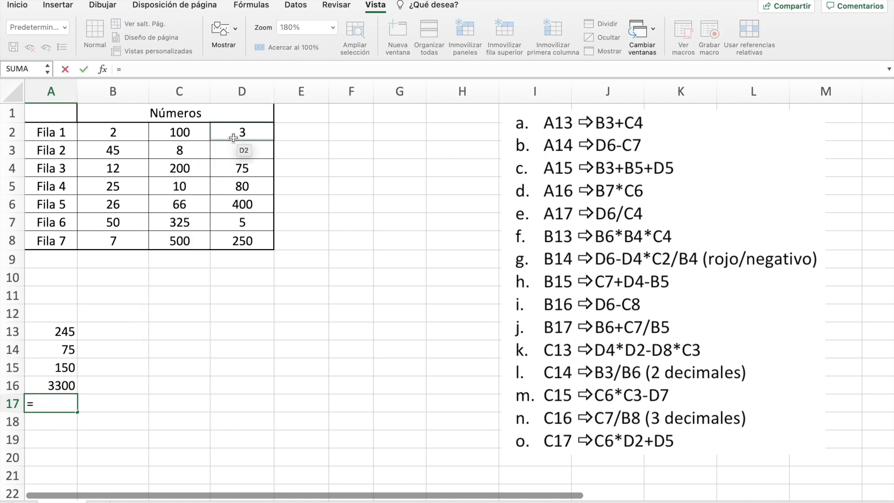
pyautogui.click(239, 201)
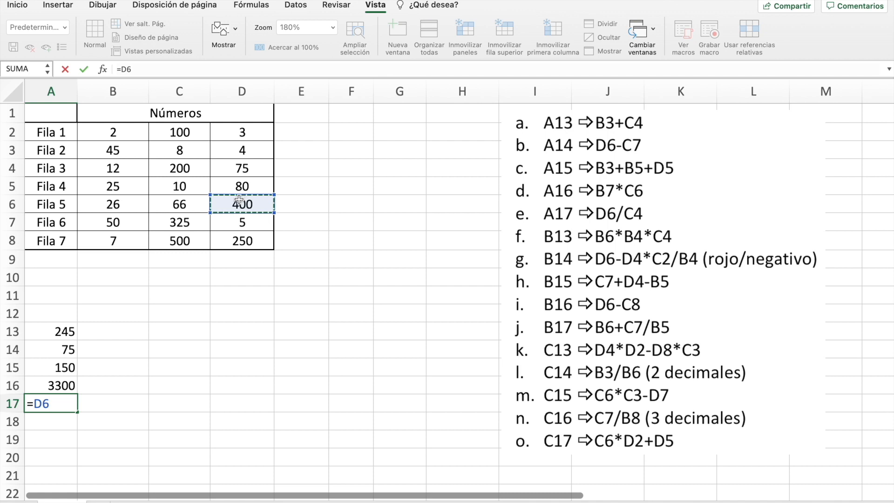
pyautogui.write('/')
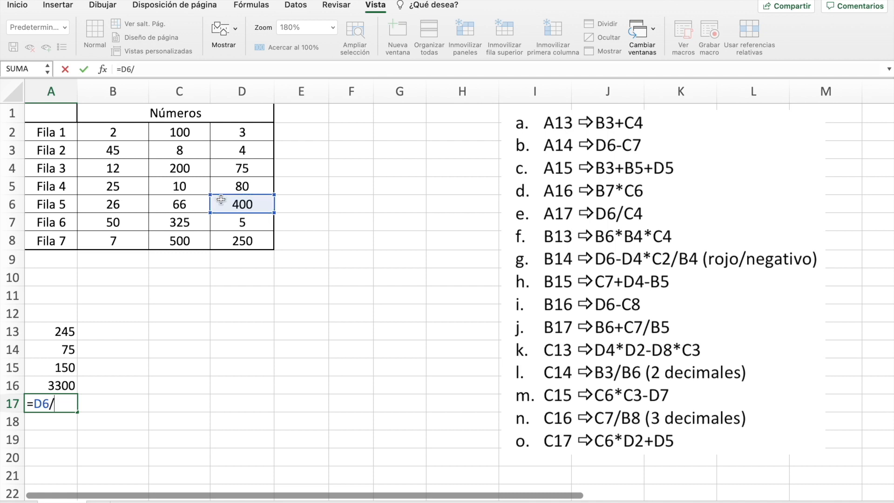
pyautogui.click(175, 171)
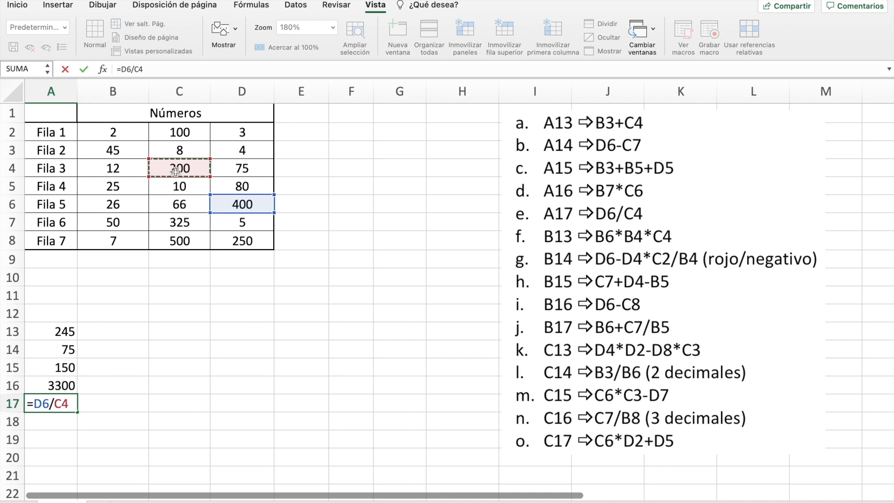
pyautogui.press('Return')
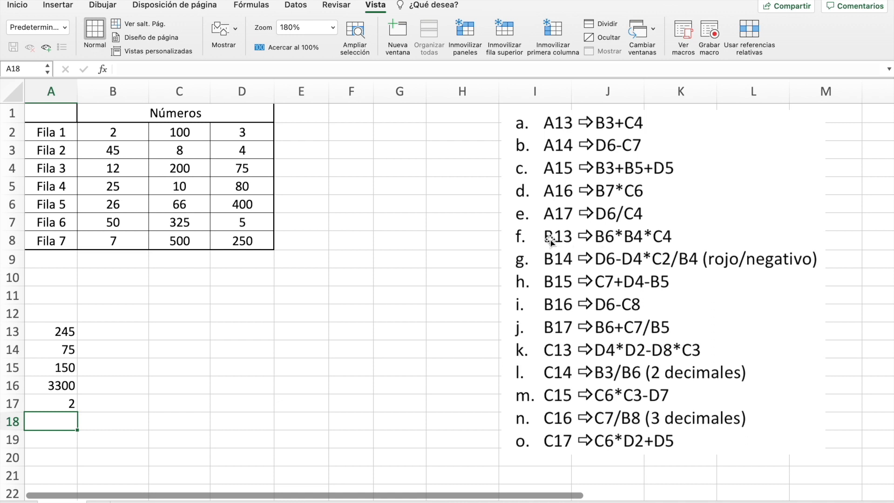
# Enter the formula =B6*B4*C4 in cell B13 to multiply the three table values
pyautogui.click(120, 331)
pyautogui.hscroll(1, 120, 331)
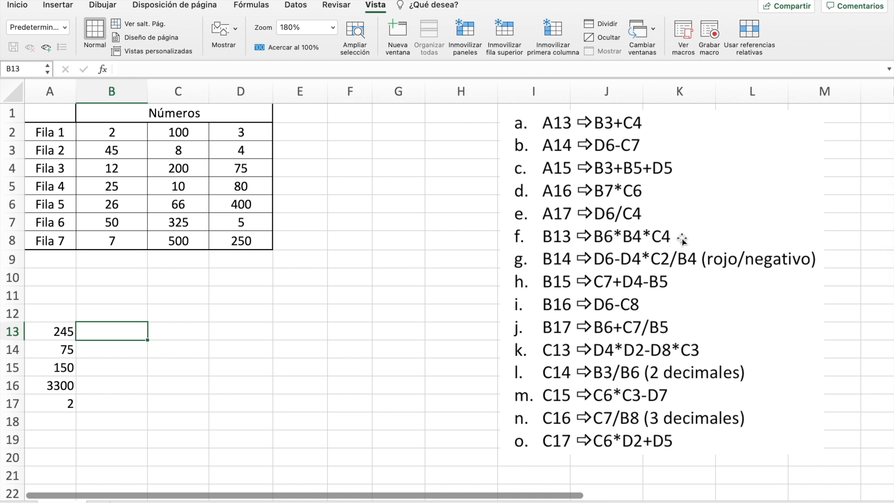
pyautogui.write('=')
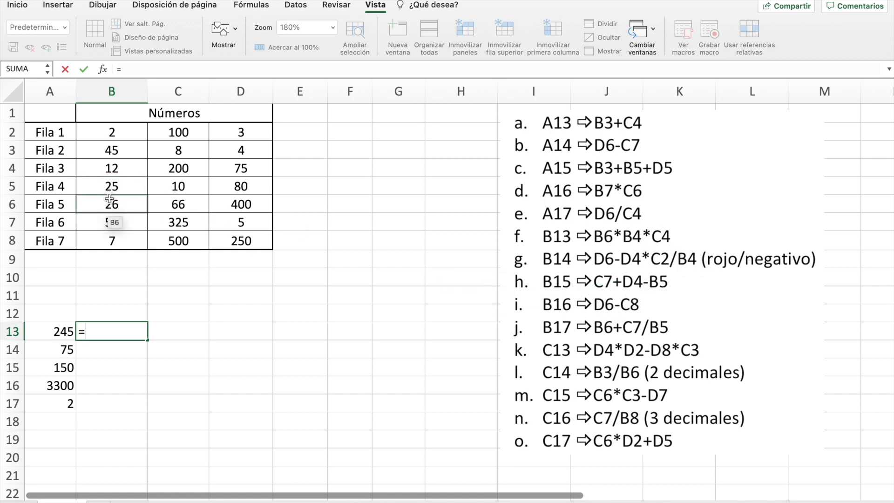
pyautogui.click(109, 199)
pyautogui.write('*')
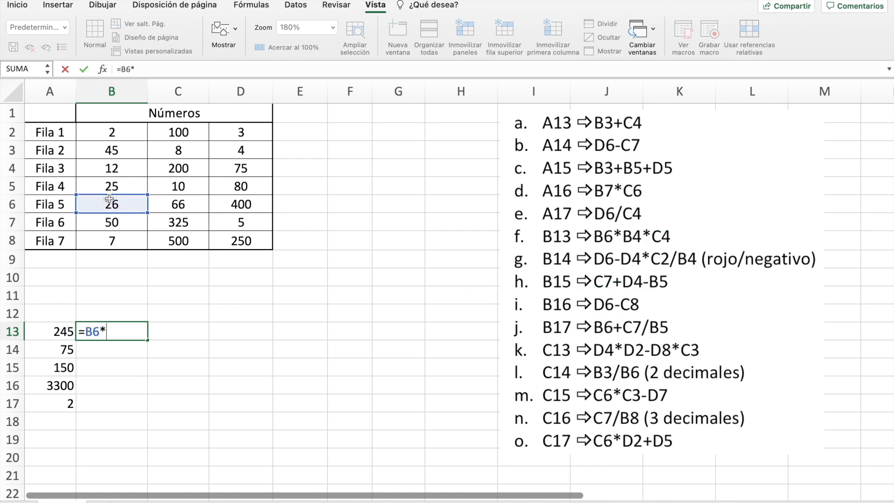
pyautogui.click(115, 169)
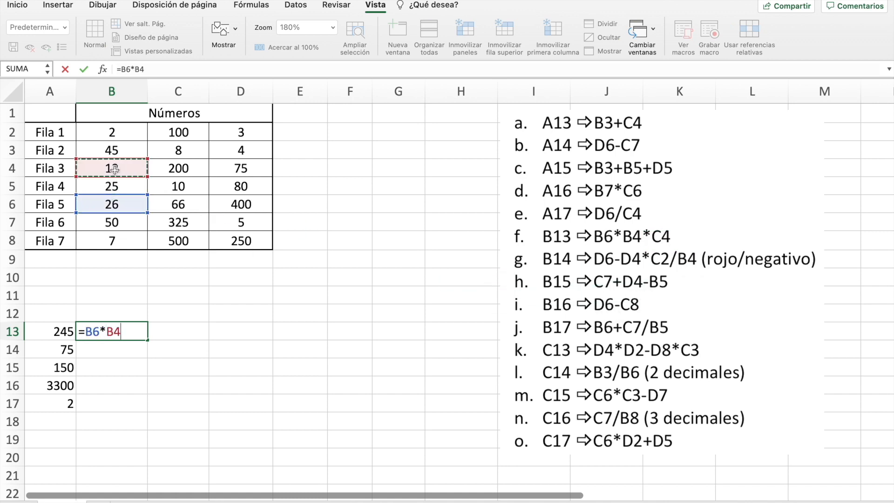
pyautogui.write('*')
pyautogui.scroll(-2, 140, 154)
pyautogui.click(179, 129)
pyautogui.scroll(2, 180, 128)
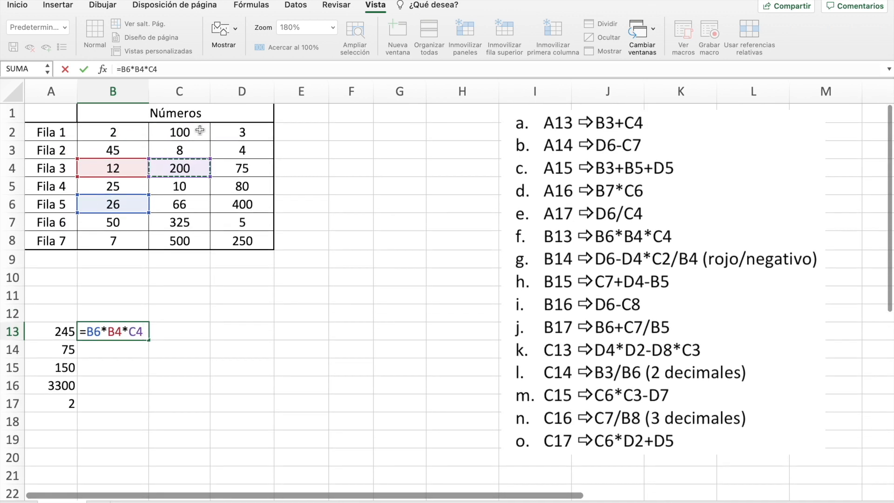
pyautogui.press('Return')
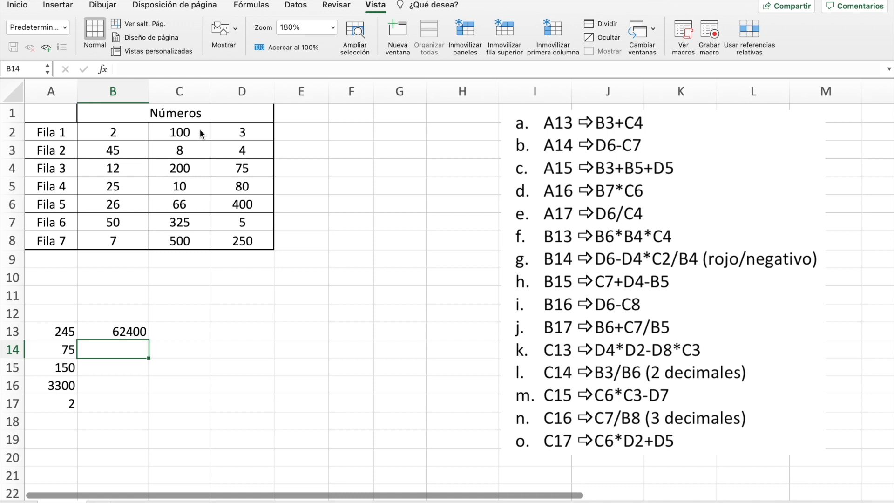
# Enter the formula =D6-D4*C2/B4 in cell B14, combining subtraction, multiplication and division of table values
pyautogui.write('=')
pyautogui.click(243, 203)
pyautogui.write('-')
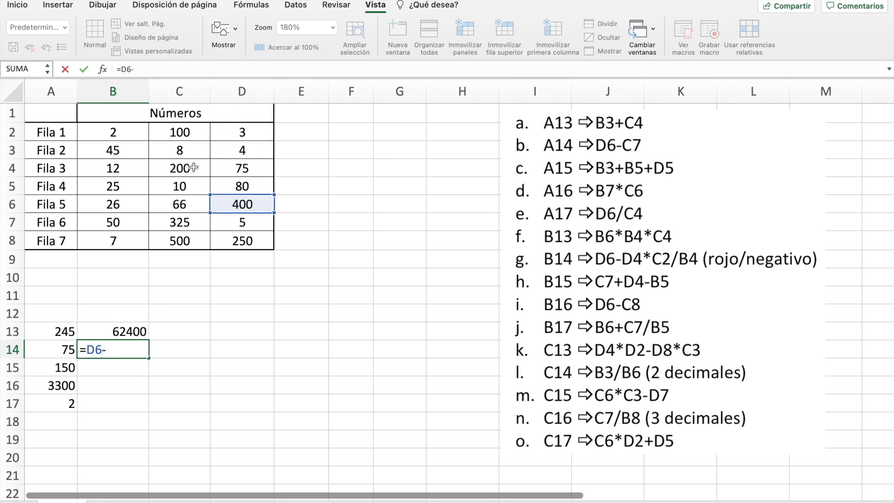
pyautogui.click(256, 168)
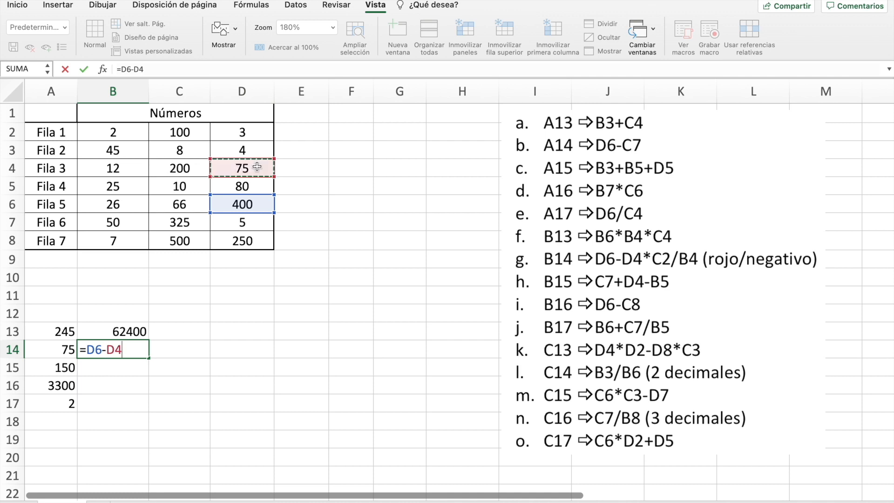
pyautogui.write('*')
pyautogui.click(174, 131)
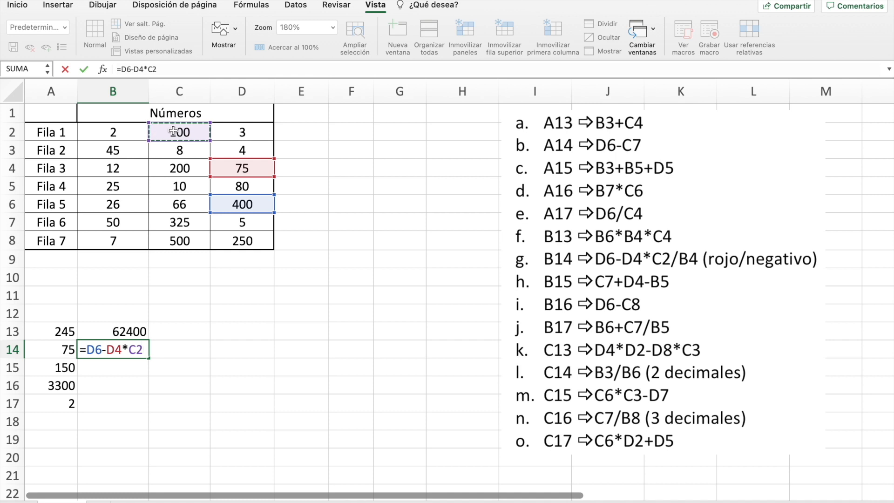
pyautogui.write('/')
pyautogui.click(100, 167)
pyautogui.press('Return')
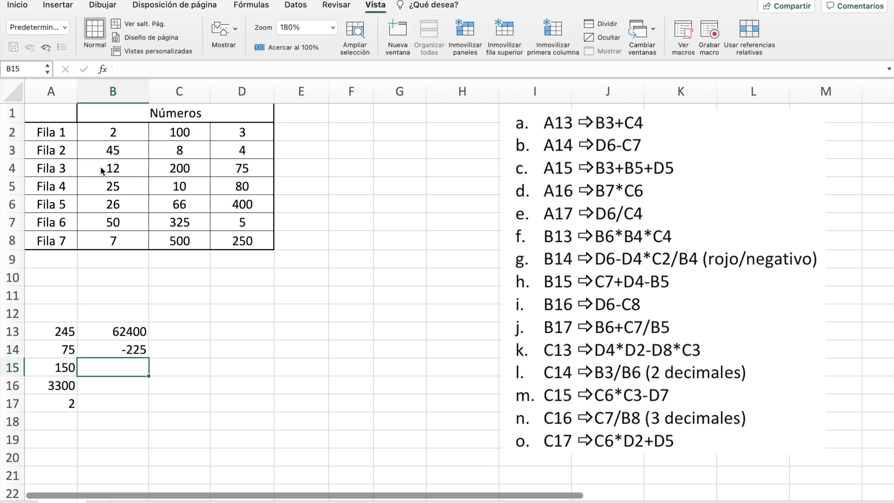
pyautogui.scroll(-1, 103, 170)
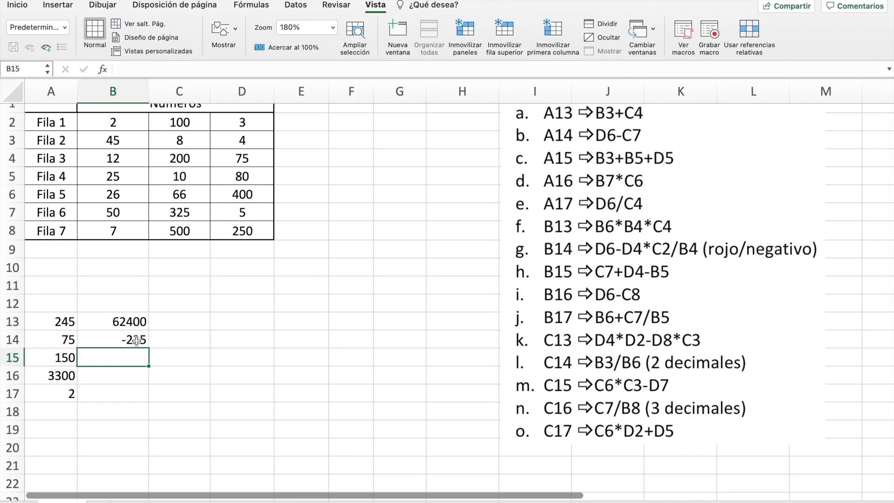
pyautogui.scroll(1, 137, 340)
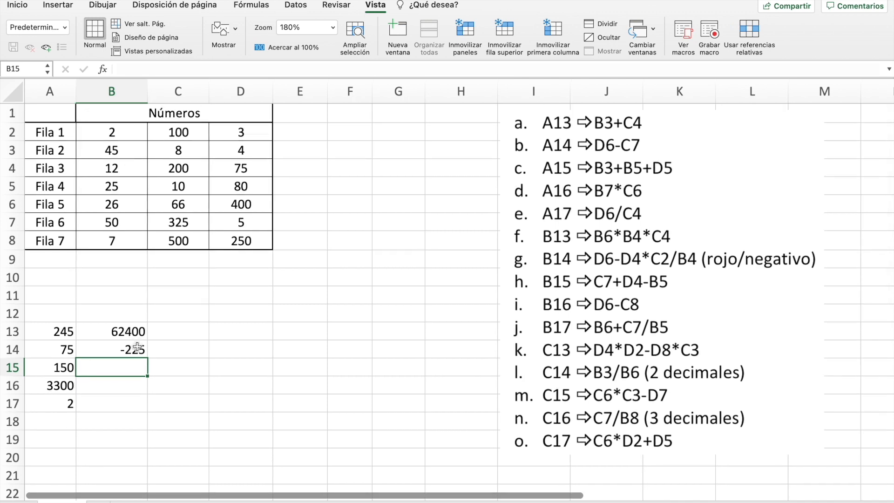
# Format cell B14 as a number with 0 decimal places and negatives shown in red with a minus sign
pyautogui.click(138, 347)
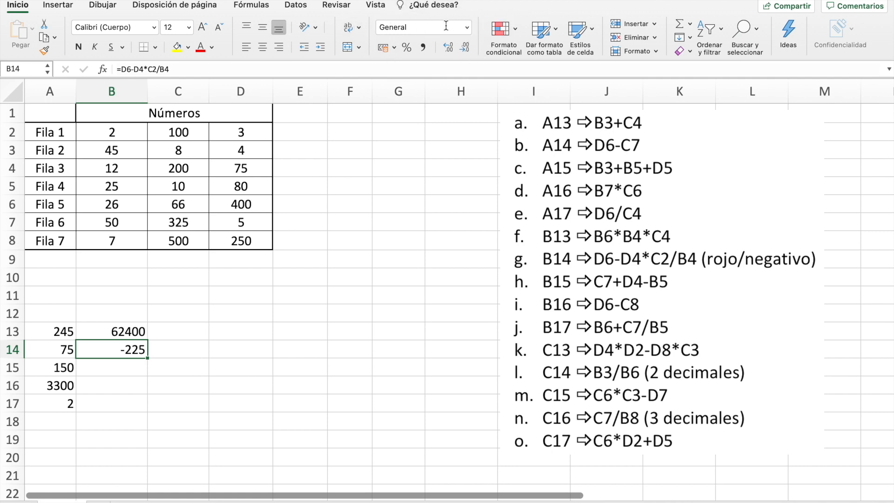
pyautogui.click(467, 28)
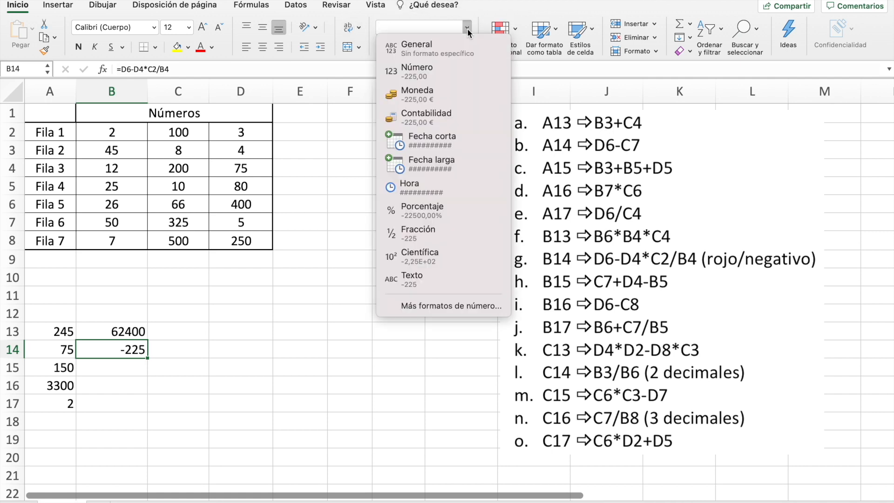
pyautogui.click(475, 306)
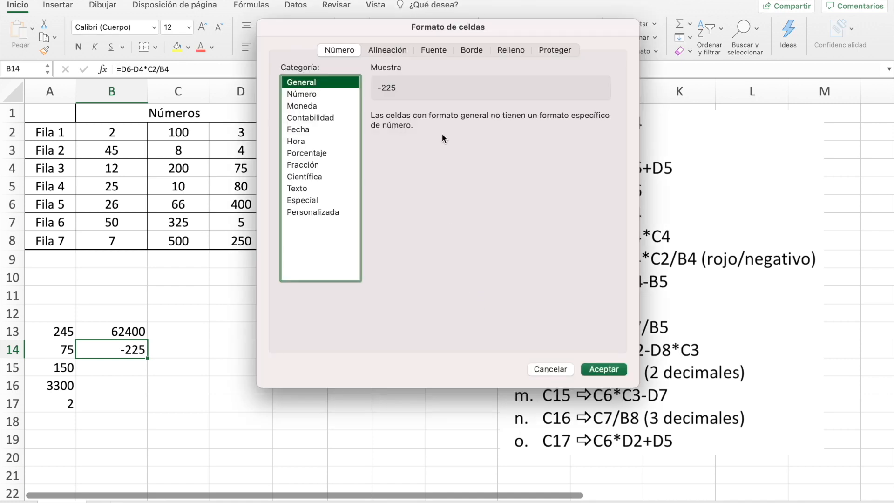
pyautogui.click(298, 95)
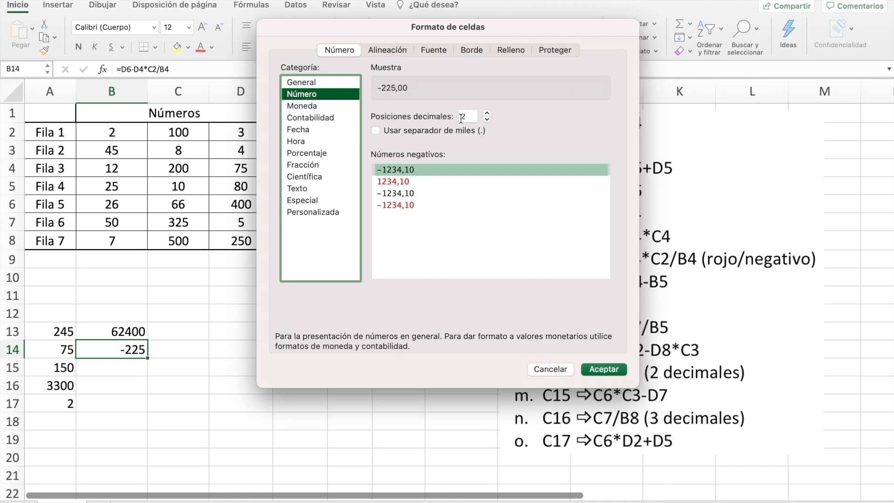
pyautogui.click(487, 119)
pyautogui.click(487, 119)
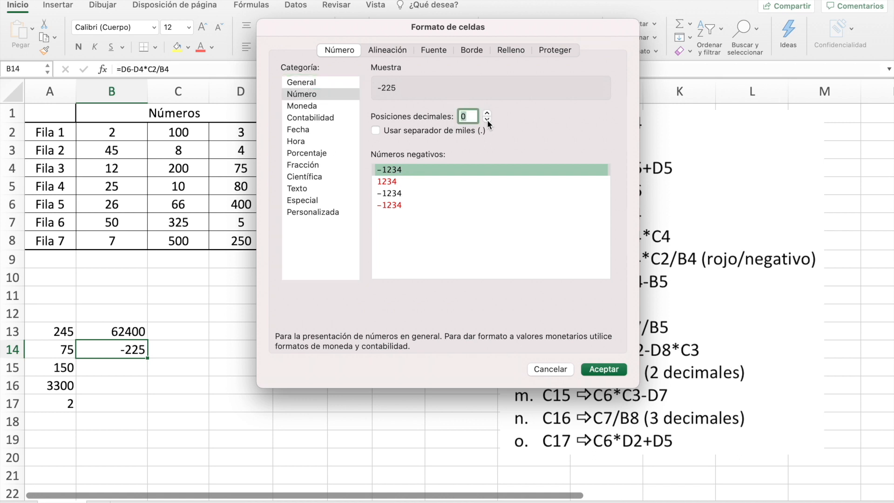
pyautogui.click(399, 205)
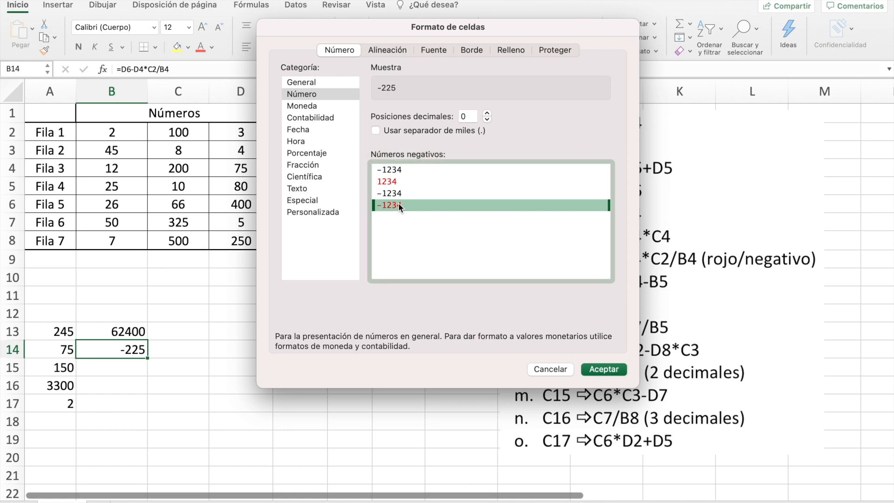
pyautogui.click(607, 369)
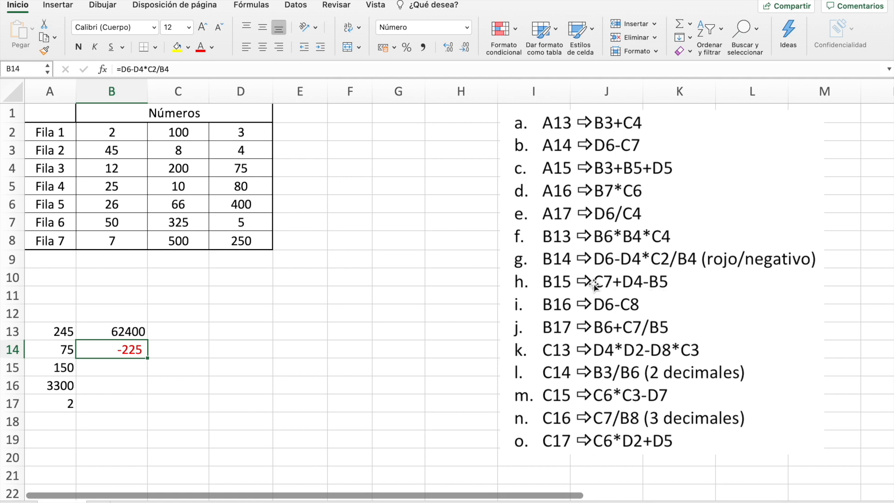
# Enter the formula =C7+D4-B5 in cell B15 to add two table values and subtract the third
pyautogui.click(130, 369)
pyautogui.write('=')
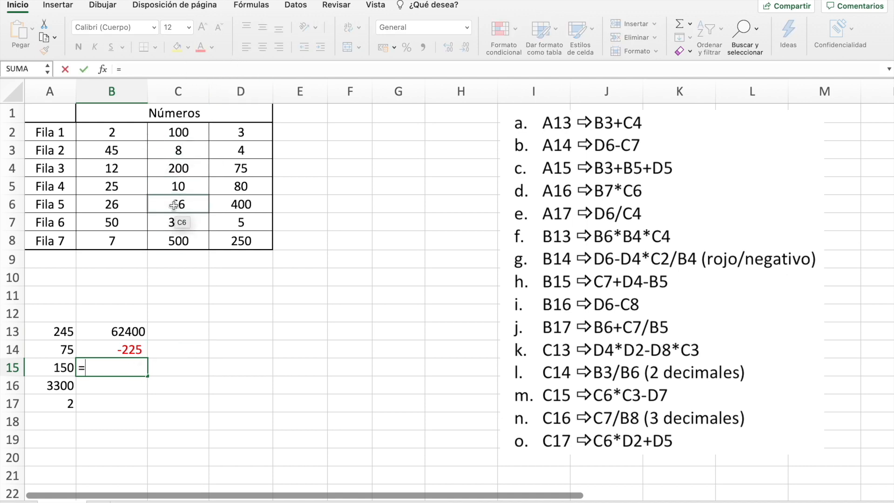
pyautogui.click(178, 219)
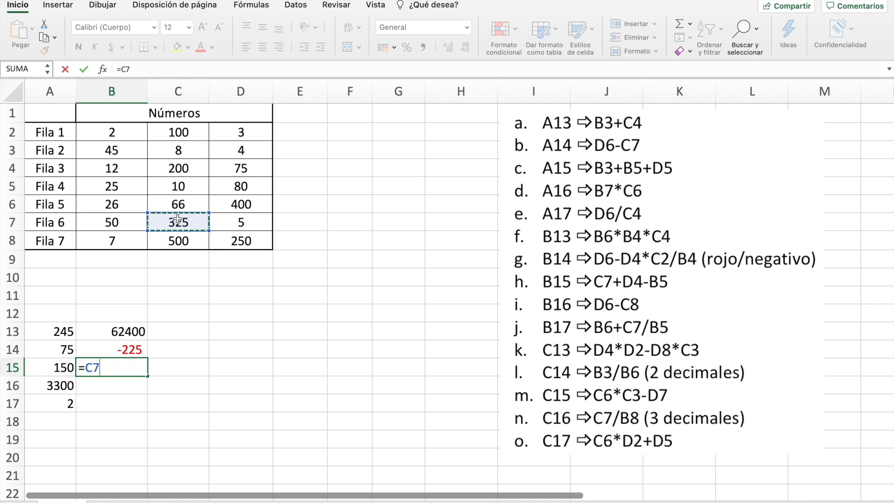
pyautogui.write('+')
pyautogui.click(245, 169)
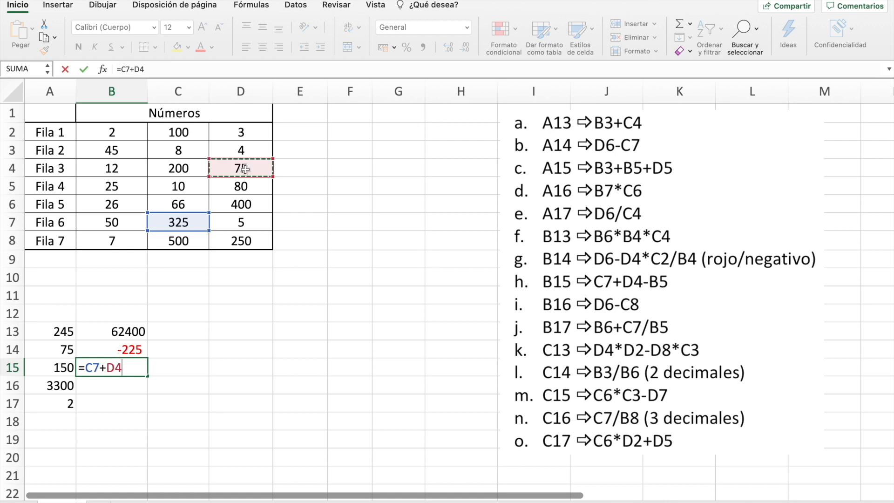
pyautogui.write('-')
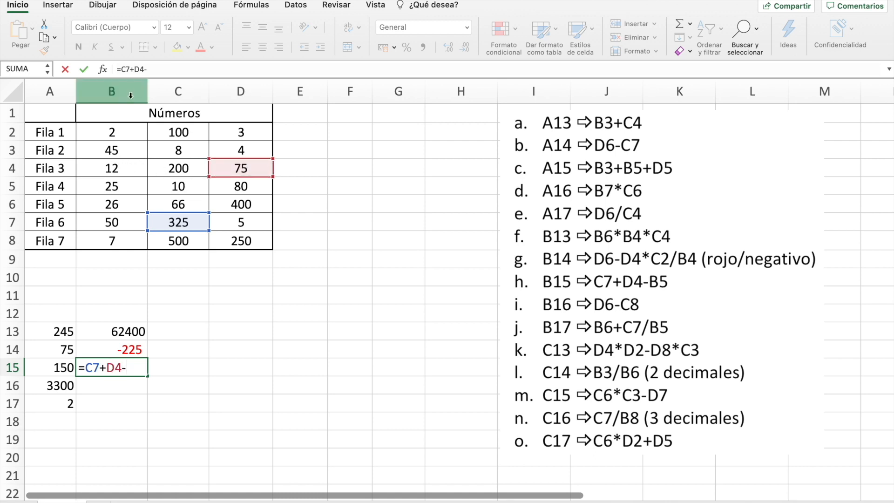
pyautogui.click(119, 190)
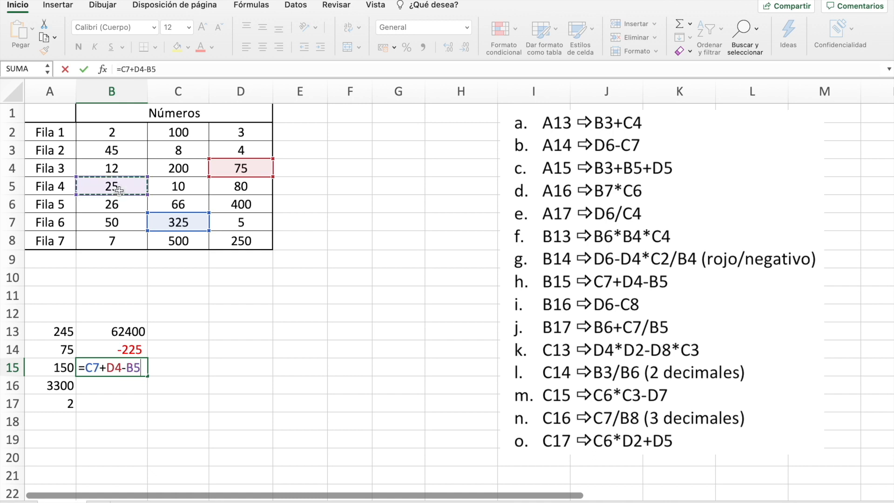
pyautogui.press('Return')
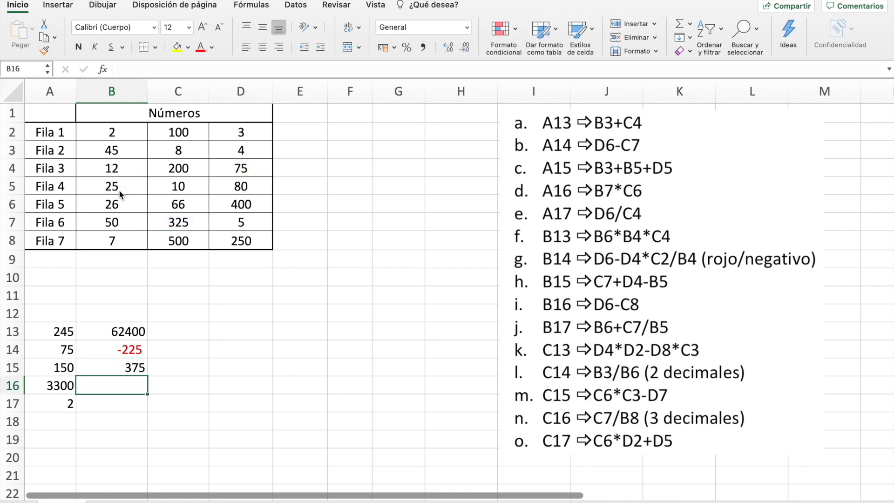
# Enter the formula =D6-C8 in cell B16 to subtract the second table value from the first
pyautogui.write('=')
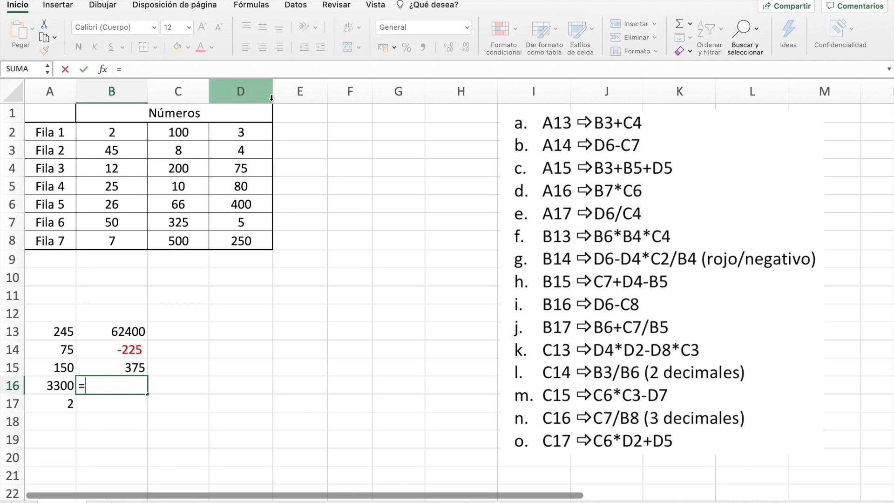
pyautogui.click(260, 202)
pyautogui.write('-')
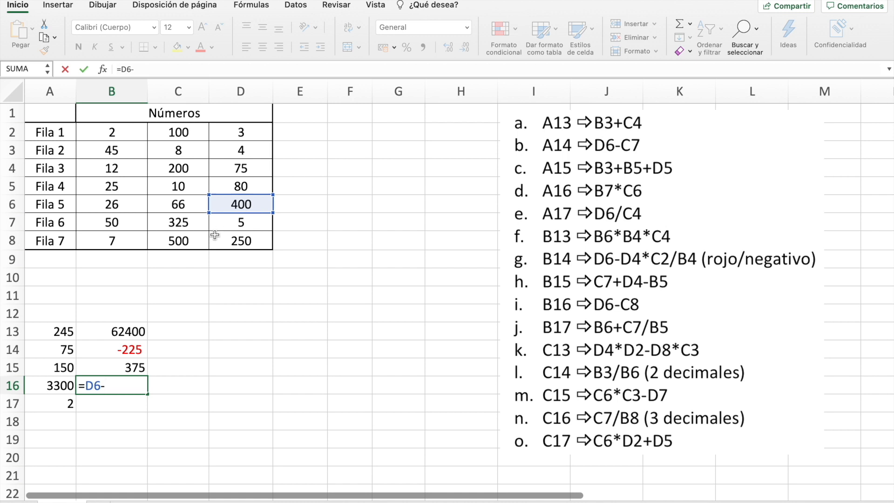
pyautogui.click(194, 240)
pyautogui.press('Return')
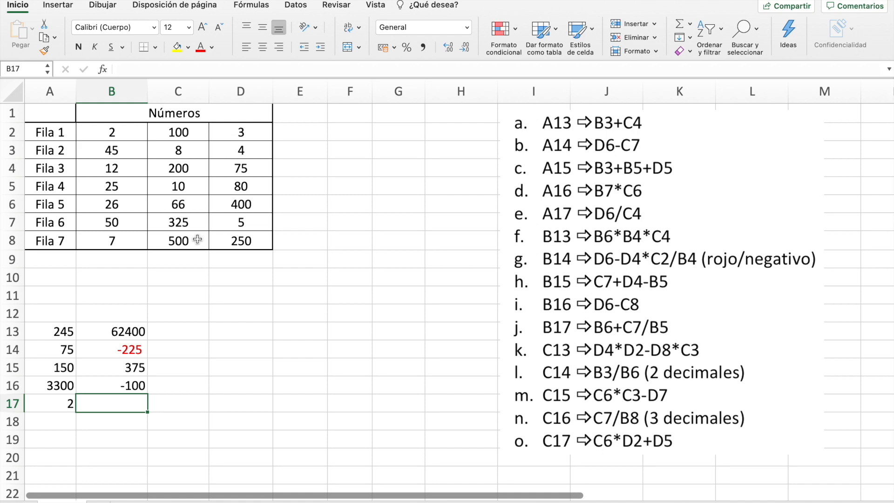
# Enter the formula =B6+C7/B5 in cell B17, combining addition and division of table values
pyautogui.write('=')
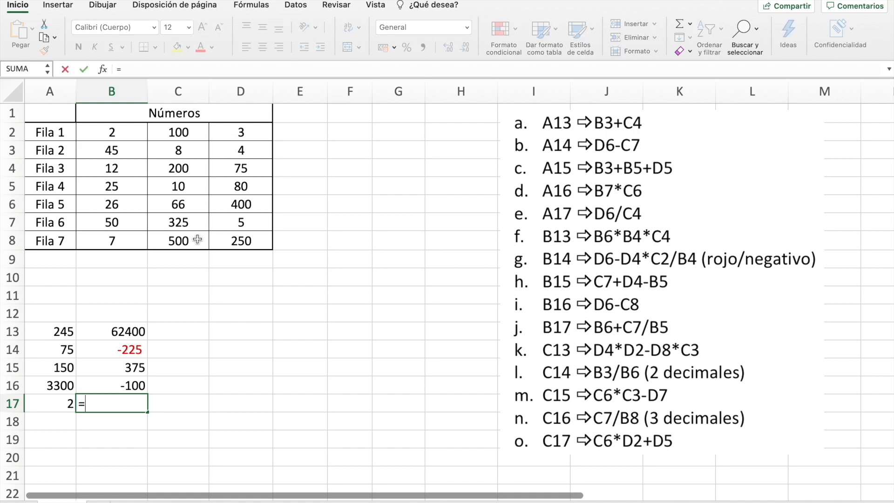
pyautogui.click(103, 203)
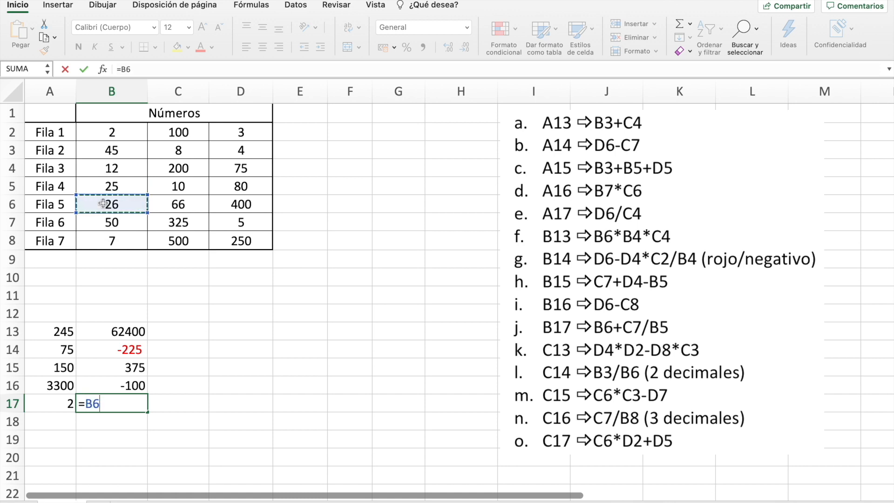
pyautogui.write('+')
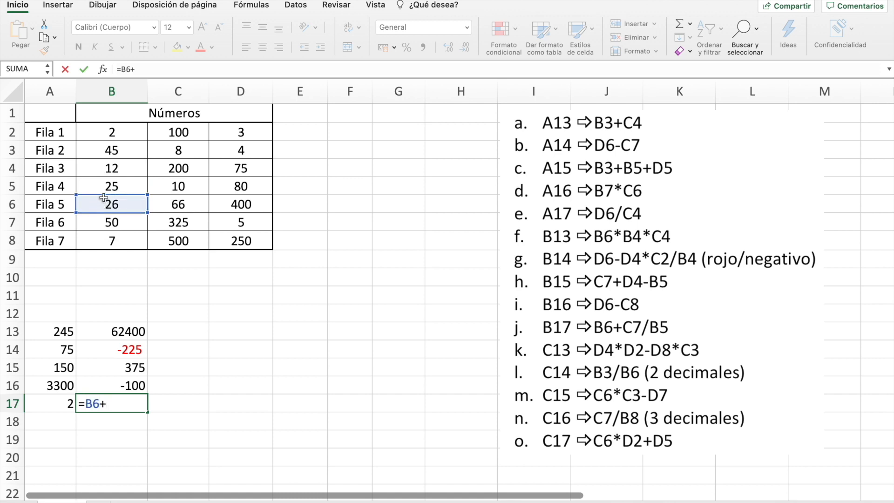
pyautogui.click(181, 220)
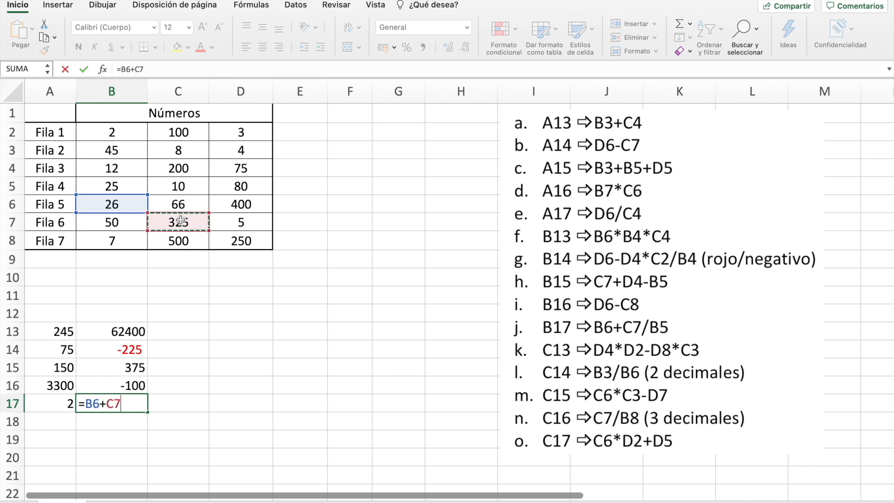
pyautogui.write('/')
pyautogui.click(120, 187)
pyautogui.press('Return')
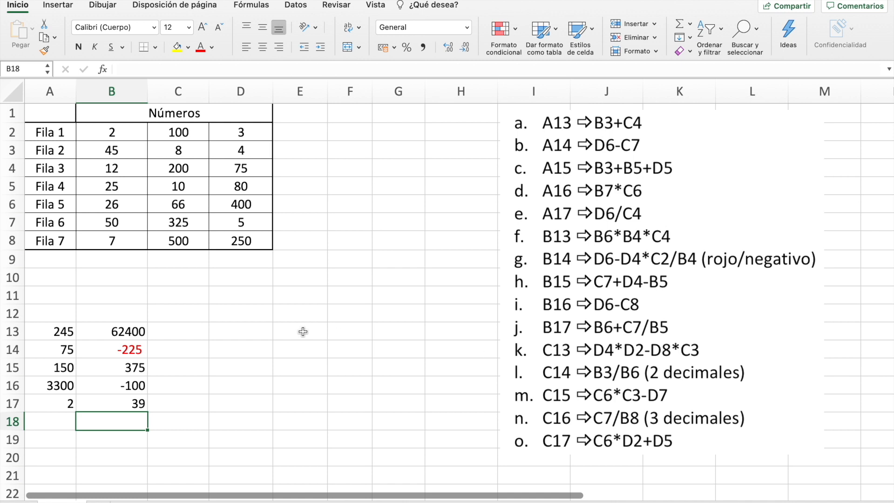
# Enter the formula =D4*D2-D8*C3 in cell C13 to subtract one product of table values from another
pyautogui.click(176, 330)
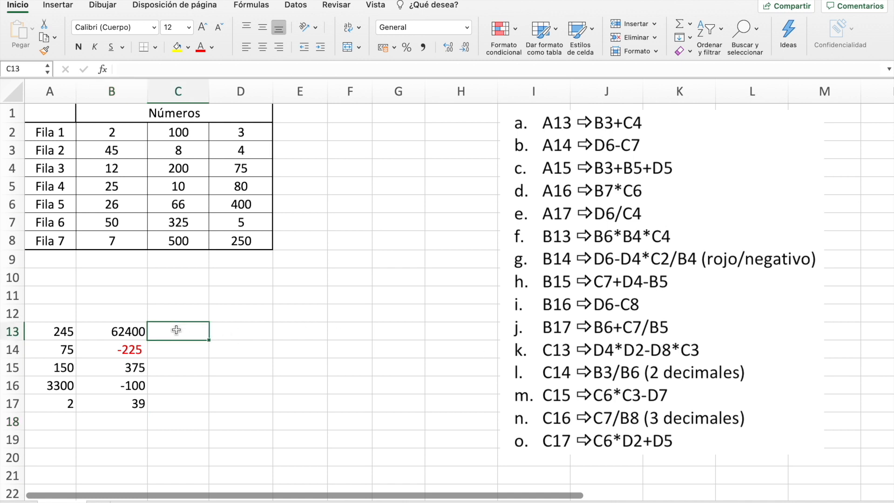
pyautogui.write('=')
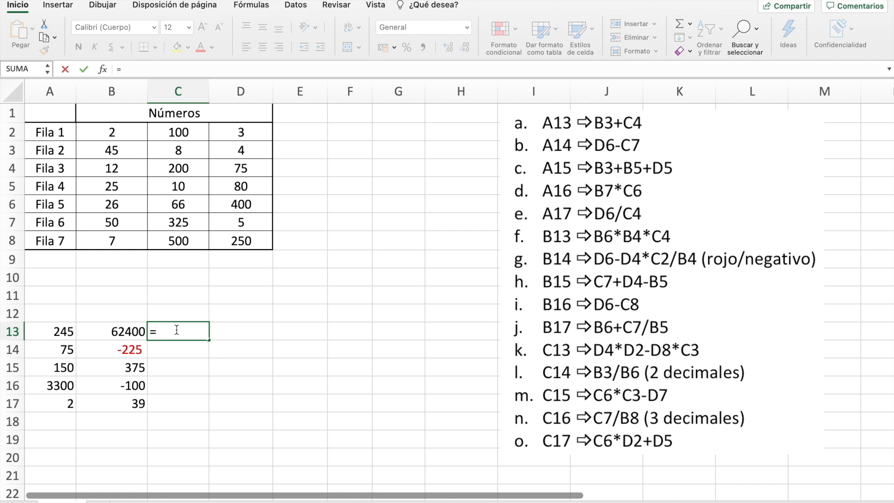
pyautogui.click(236, 161)
pyautogui.write('*')
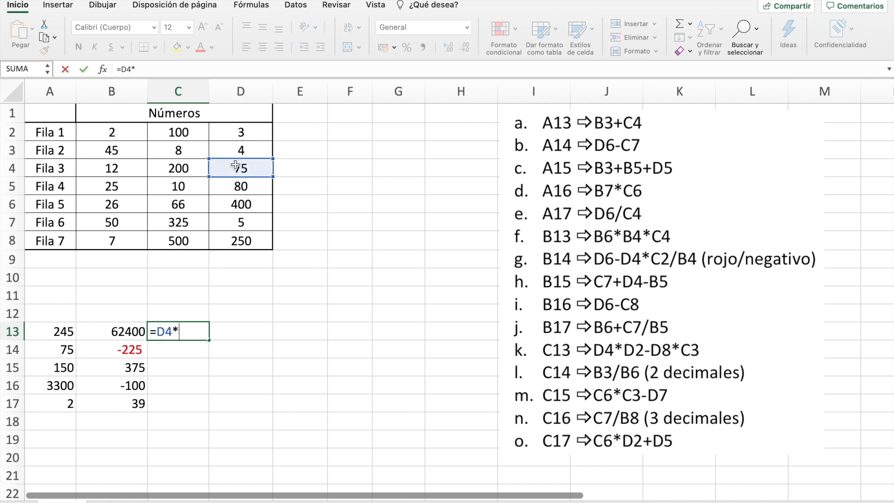
pyautogui.click(240, 133)
pyautogui.write('-')
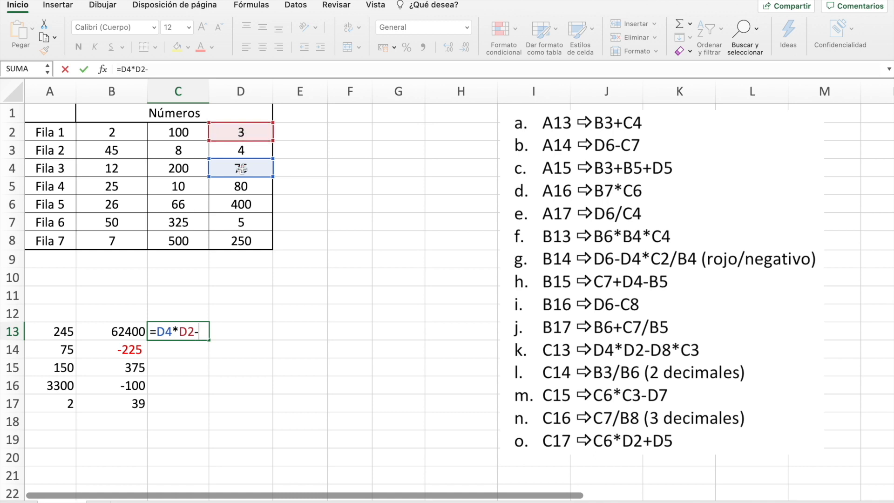
pyautogui.click(249, 240)
pyautogui.write('*')
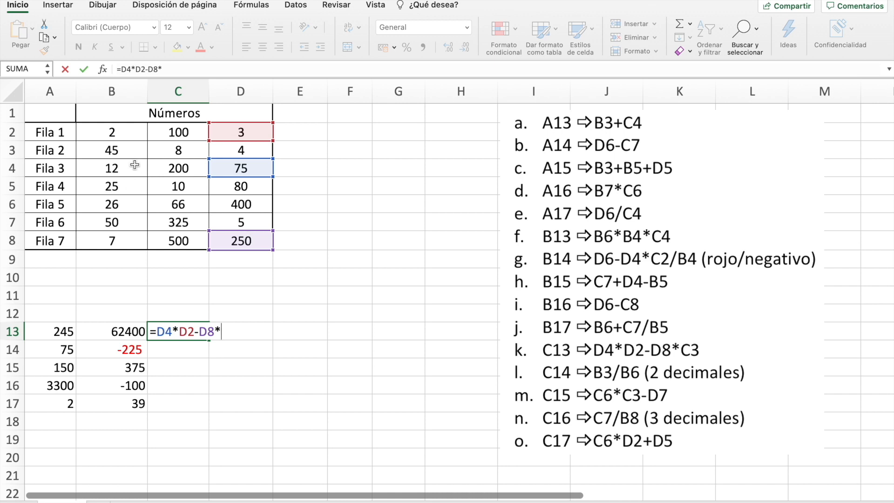
pyautogui.click(164, 152)
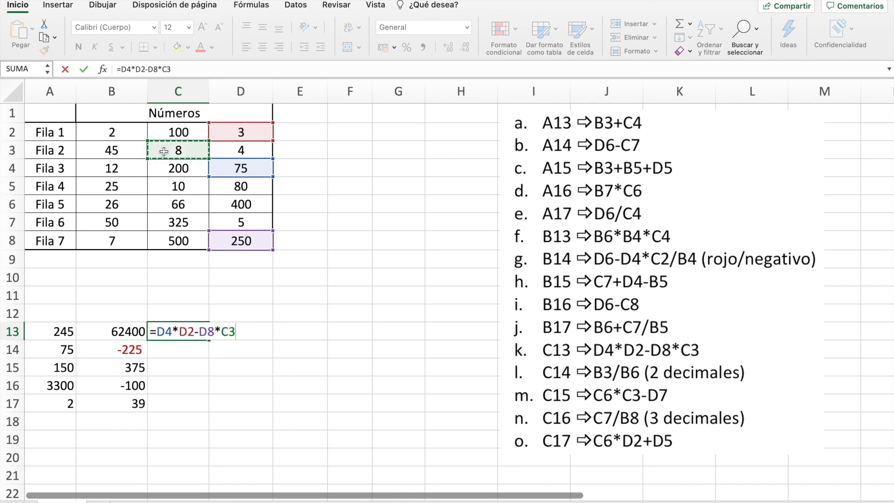
pyautogui.press('Return')
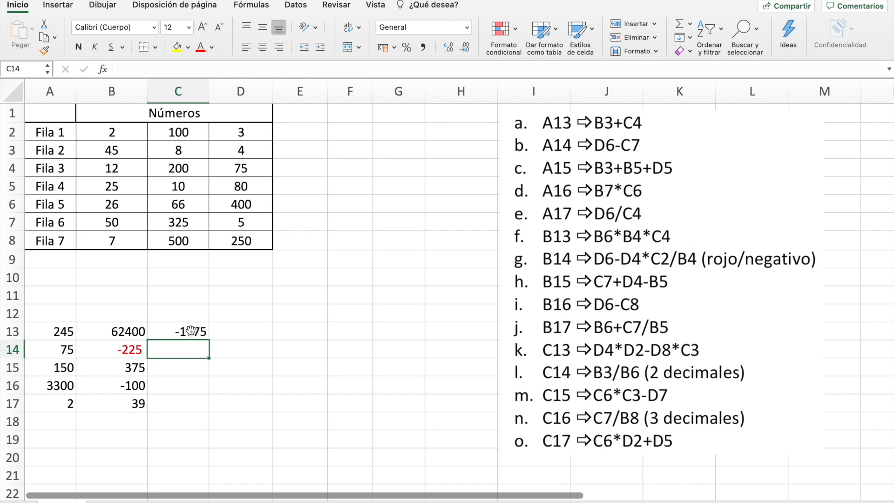
# Enter the formula =B3/B6 in cell C14 to divide the first table value by the second
pyautogui.hscroll(-1, 191, 330)
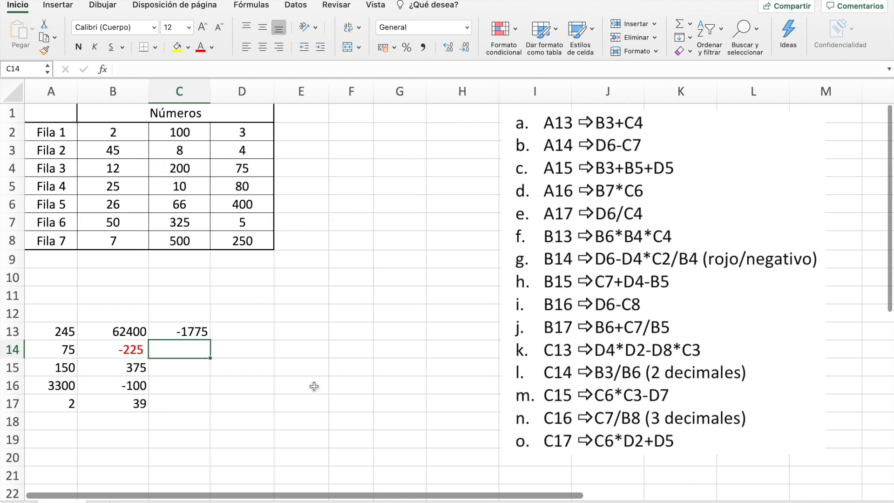
pyautogui.click(135, 347)
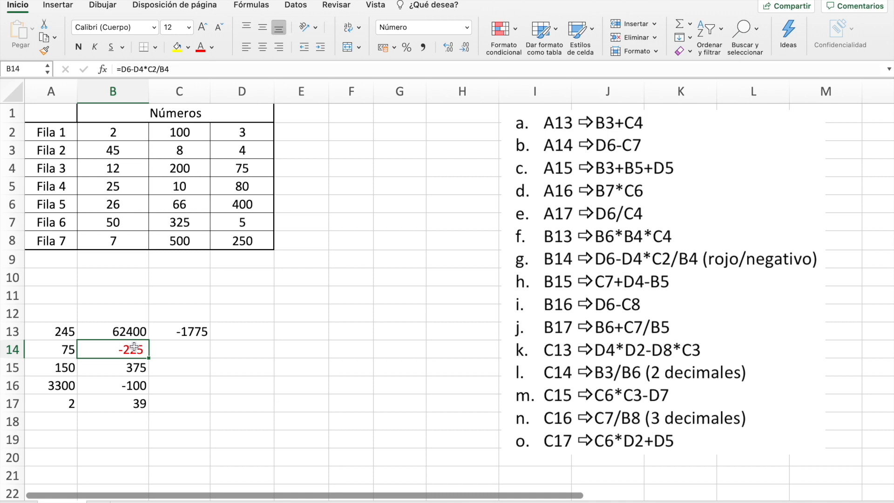
pyautogui.click(177, 350)
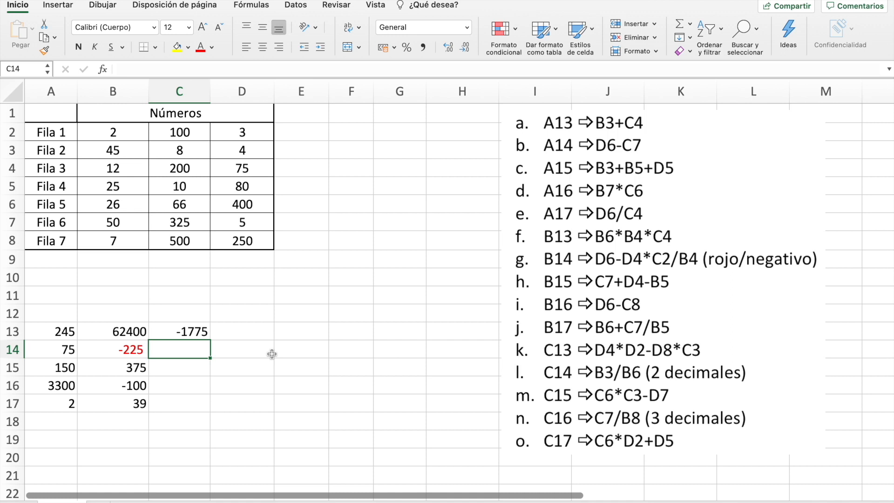
pyautogui.write('=')
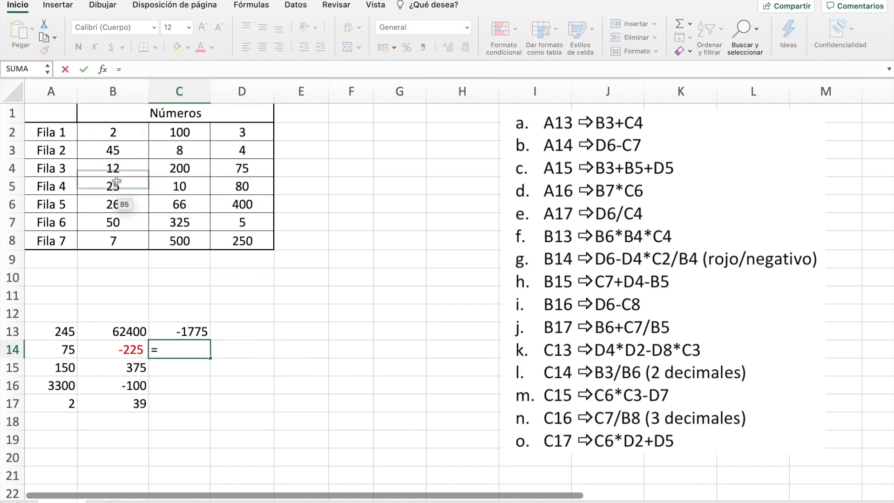
pyautogui.click(110, 154)
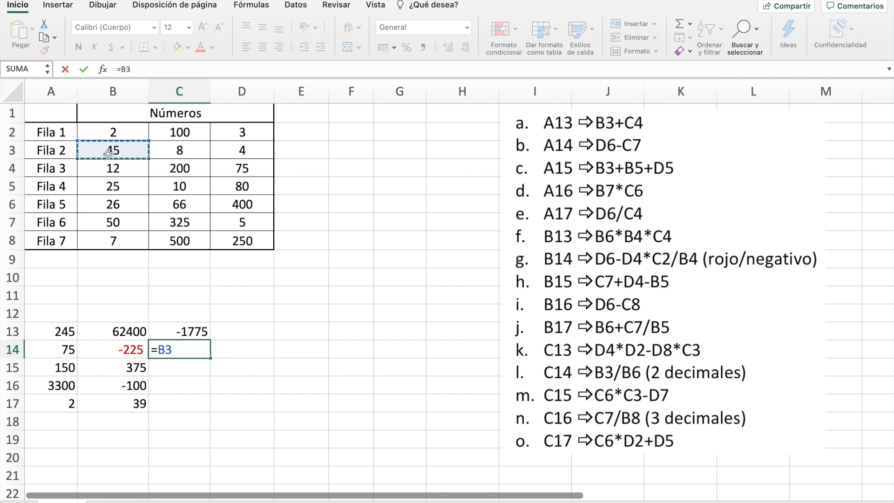
pyautogui.write('/')
pyautogui.click(113, 204)
pyautogui.press('Return')
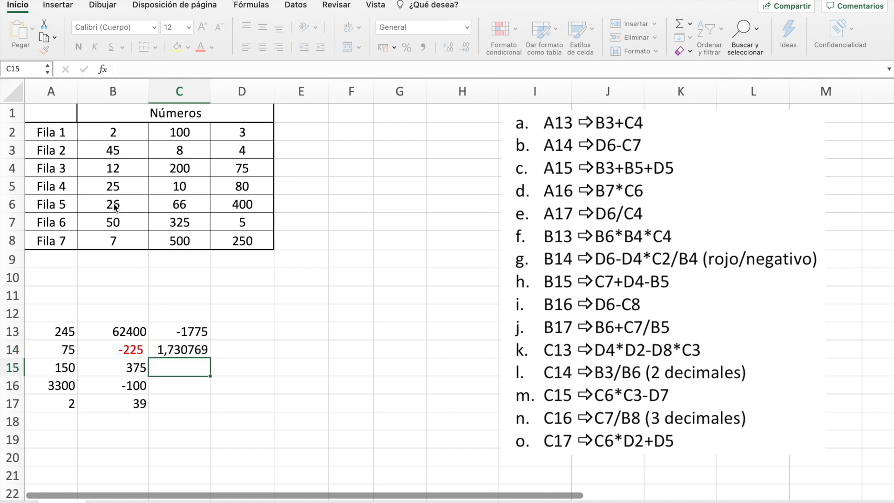
# Format cell C14 as Número with 2 decimal places
pyautogui.click(180, 343)
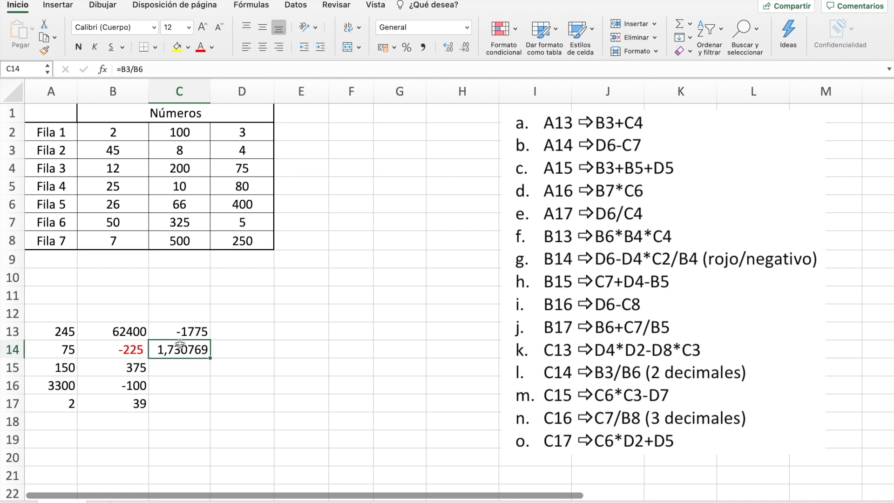
pyautogui.click(468, 29)
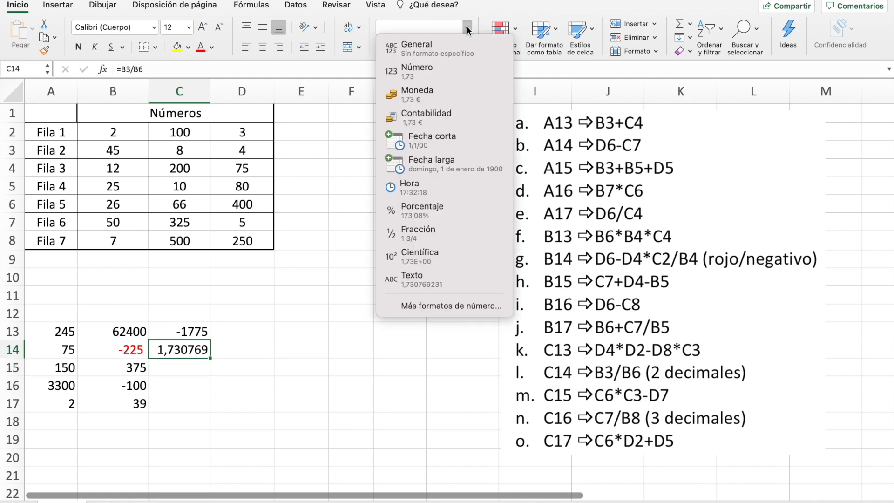
pyautogui.click(480, 308)
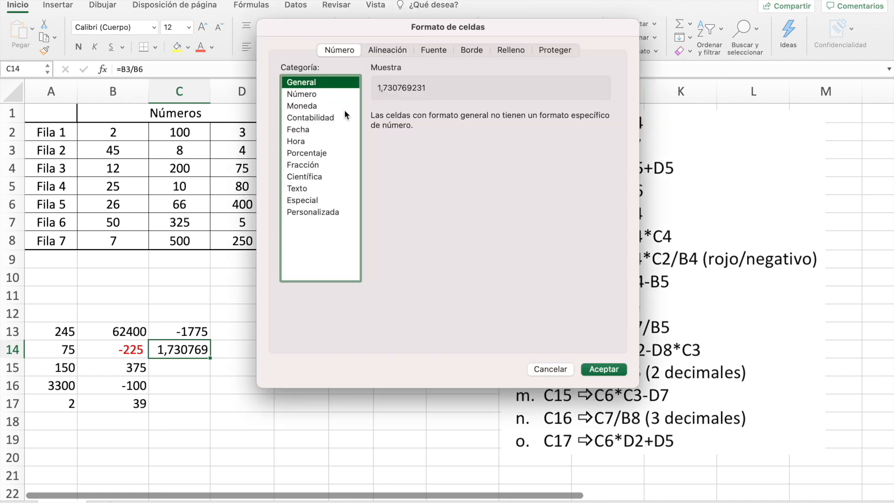
pyautogui.click(324, 96)
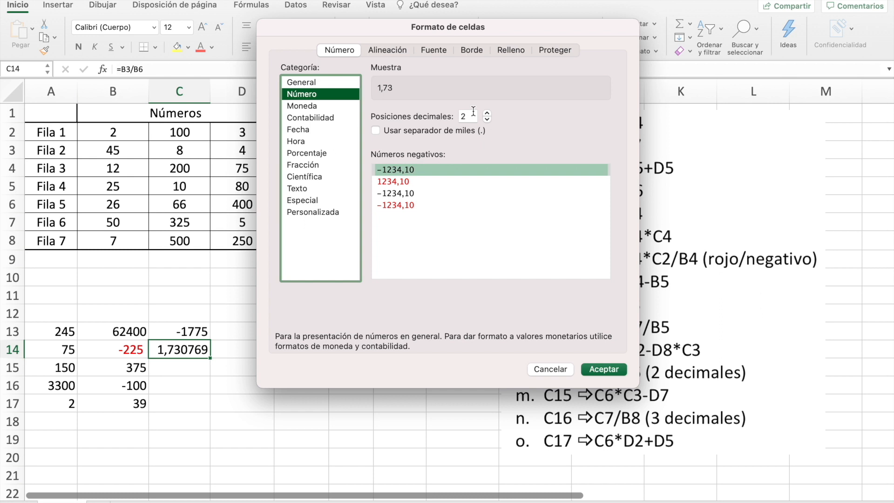
pyautogui.click(603, 368)
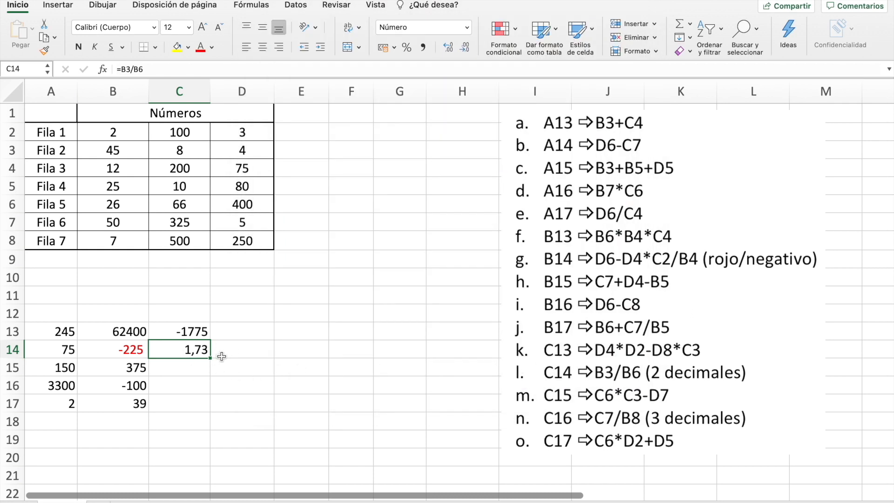
# Enter the formula =C6*C3-D7 in cell C15 to multiply two table values and subtract a third
pyautogui.click(192, 362)
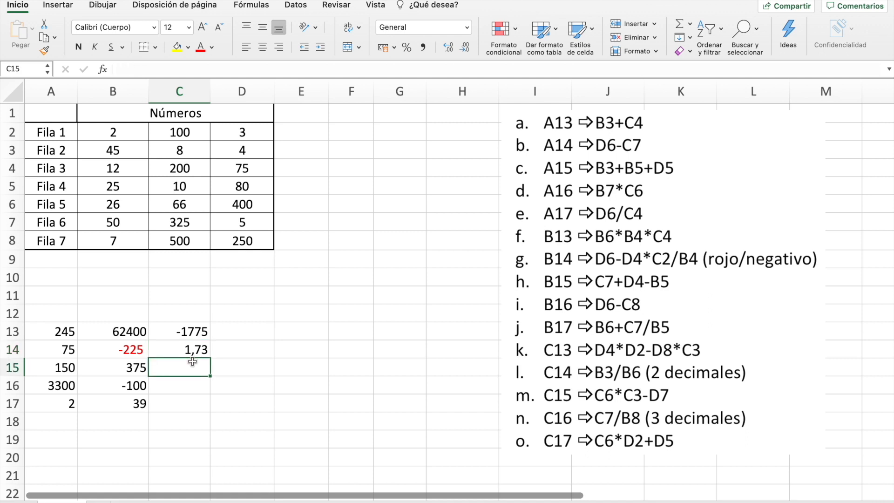
pyautogui.write('=')
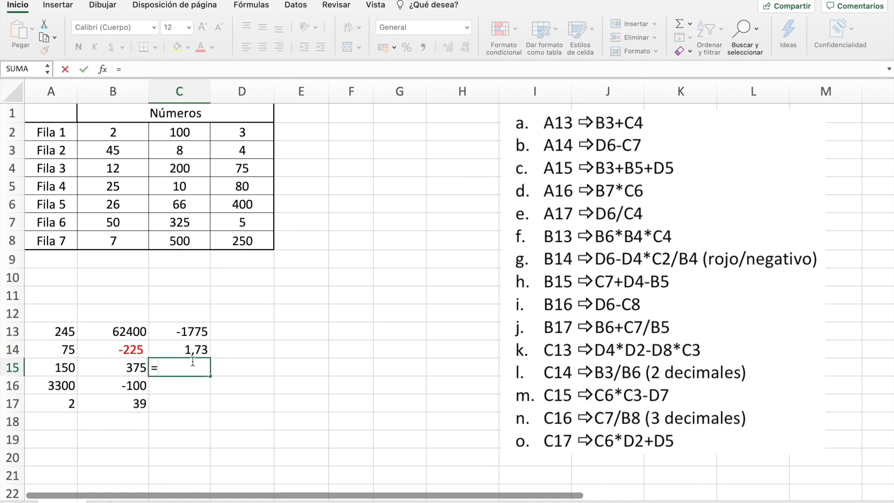
pyautogui.click(165, 201)
pyautogui.write('*')
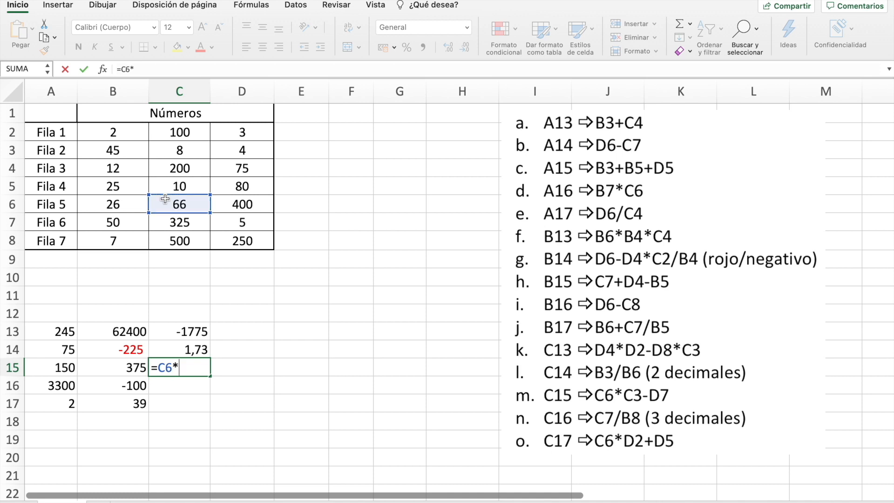
pyautogui.click(181, 149)
pyautogui.write('-')
pyautogui.click(248, 220)
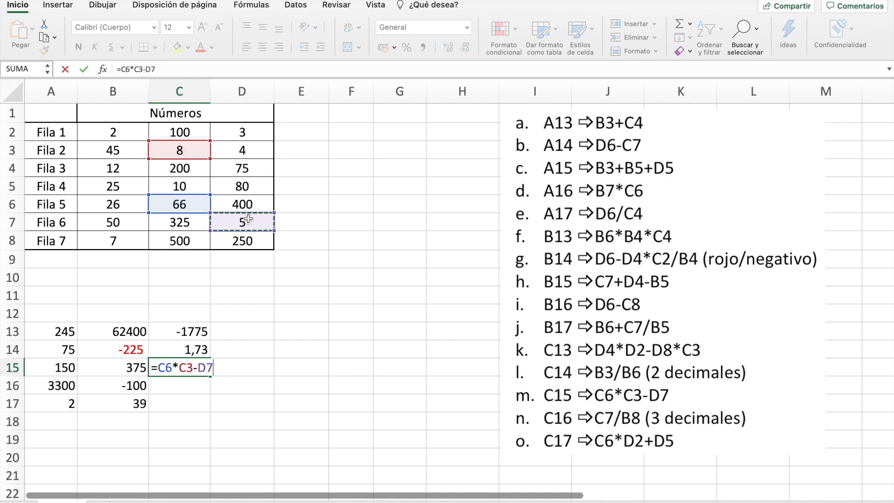
pyautogui.press('Return')
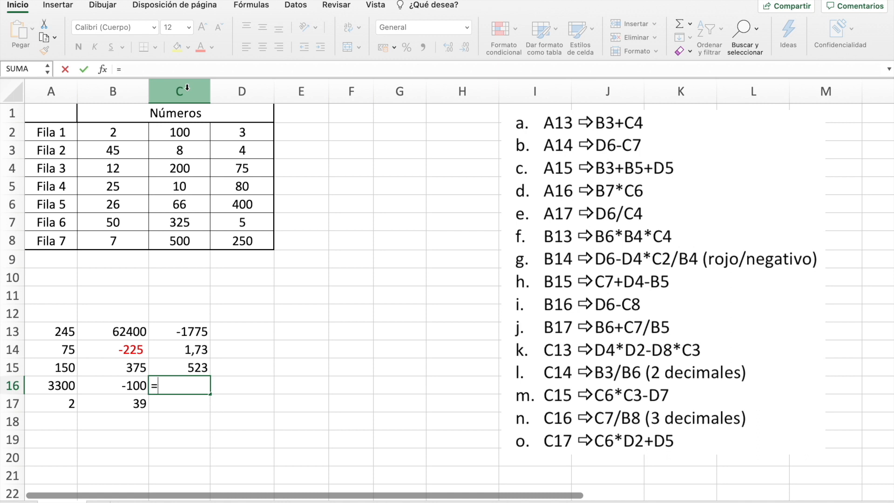
# Enter the formula =C7/B8 in cell C16 to divide the first table value by the second
pyautogui.click(172, 222)
pyautogui.write('/')
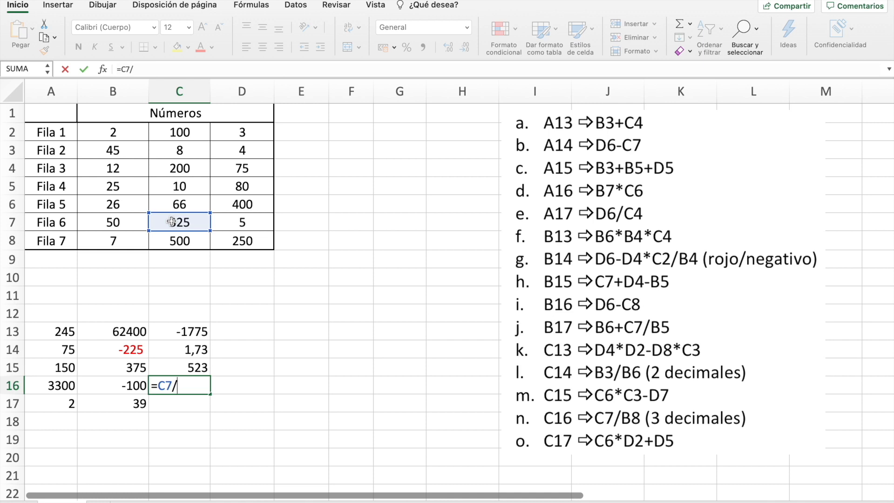
pyautogui.click(116, 240)
pyautogui.press('Return')
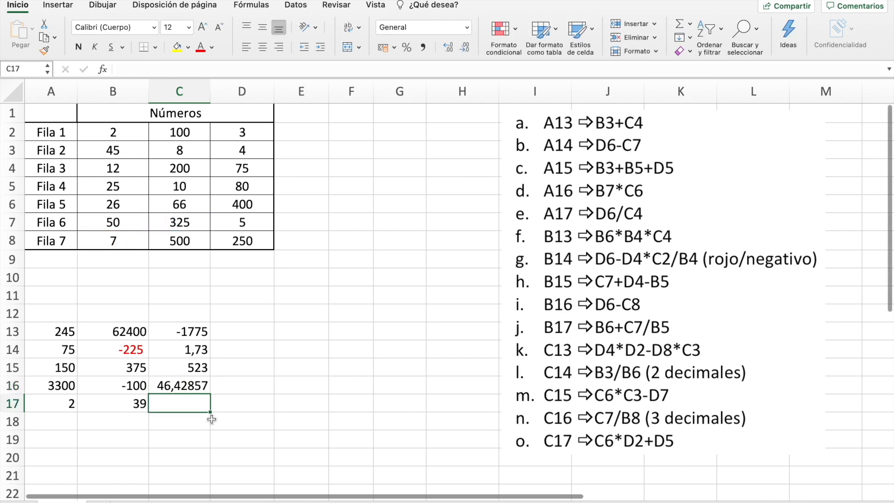
# Format cell C16 as Número with 3 decimal places
pyautogui.click(197, 389)
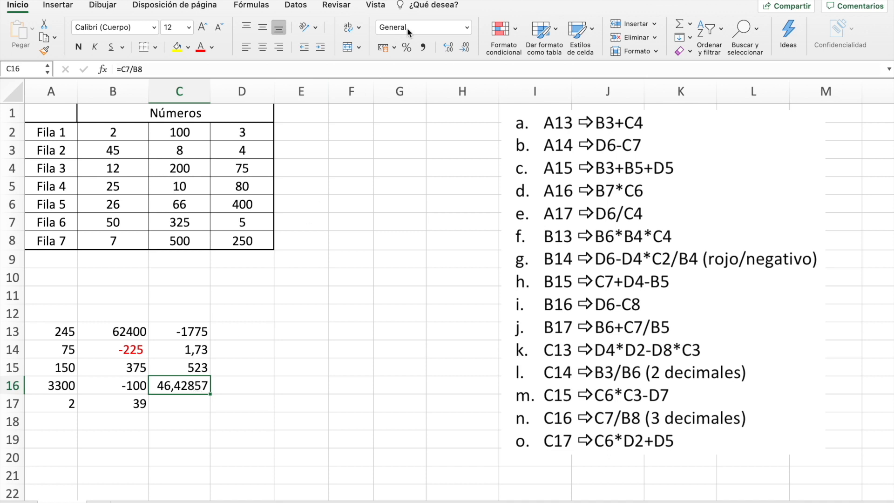
pyautogui.click(467, 28)
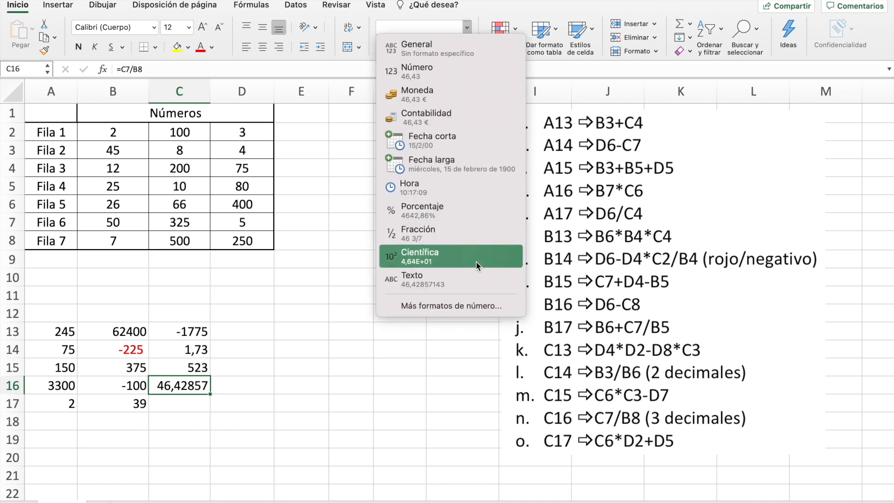
pyautogui.click(481, 305)
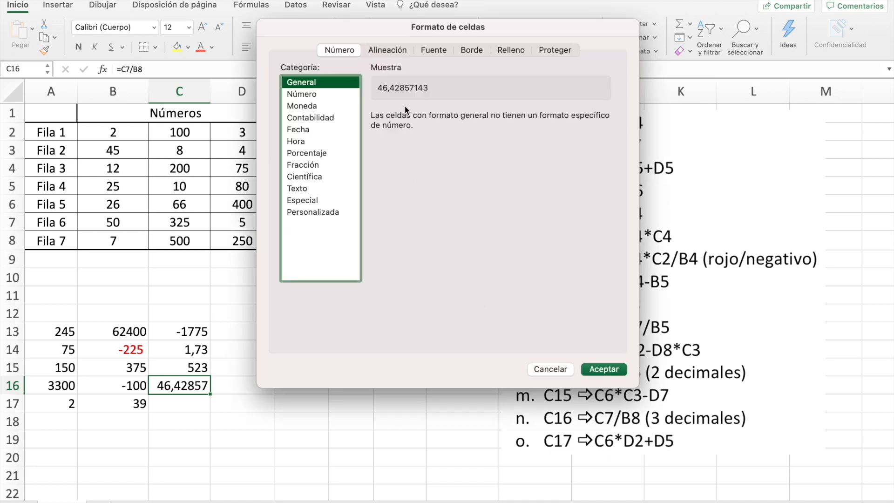
pyautogui.click(308, 96)
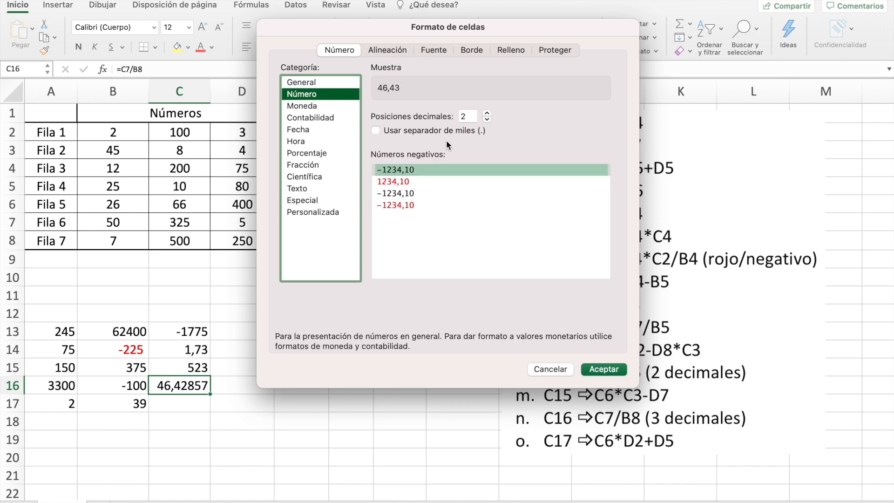
pyautogui.click(486, 114)
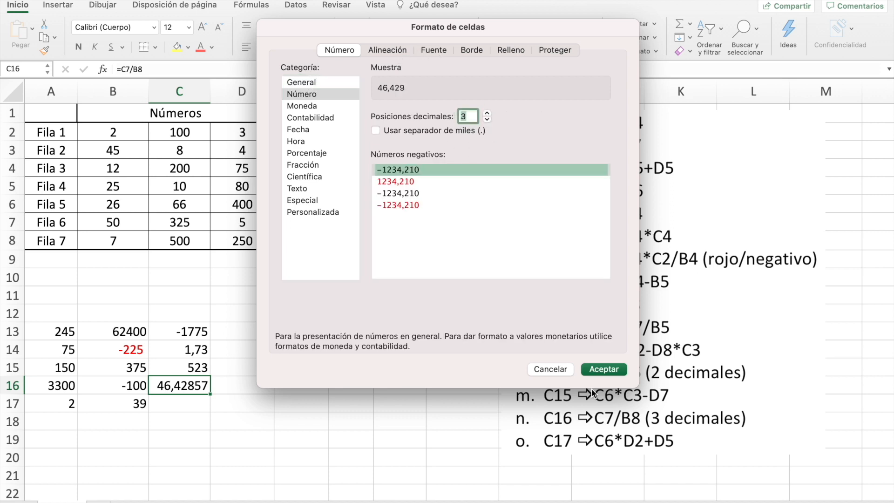
pyautogui.click(604, 369)
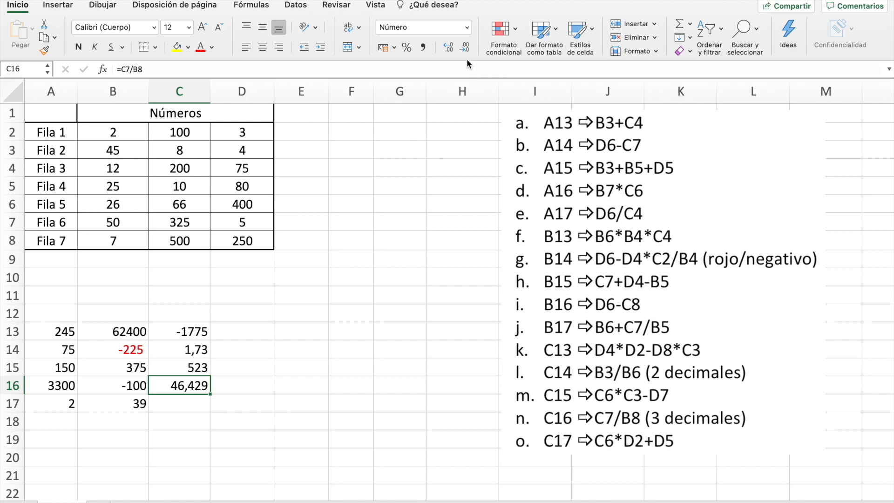
# Try increasing and decreasing the decimals of cell C16, ending back at three decimal places
pyautogui.click(446, 47)
pyautogui.click(445, 46)
pyautogui.click(446, 47)
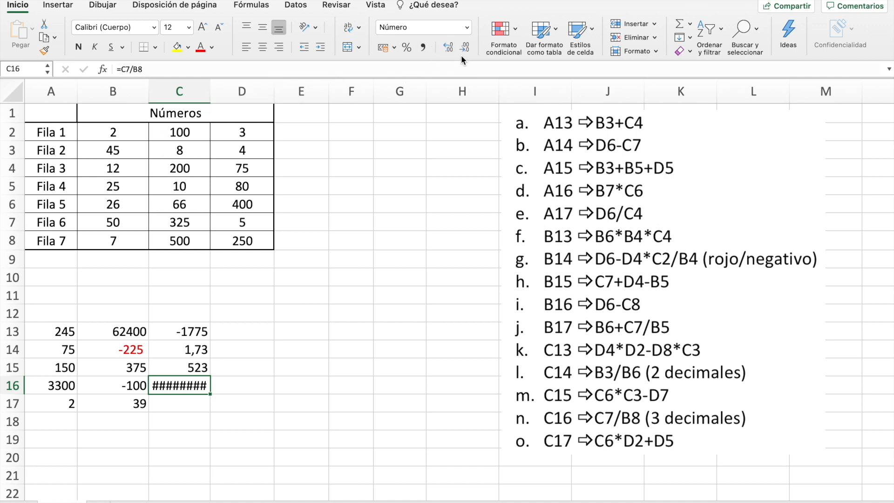
pyautogui.click(461, 49)
pyautogui.click(461, 49)
pyautogui.click(461, 49)
pyautogui.click(461, 48)
pyautogui.click(461, 49)
pyautogui.click(461, 49)
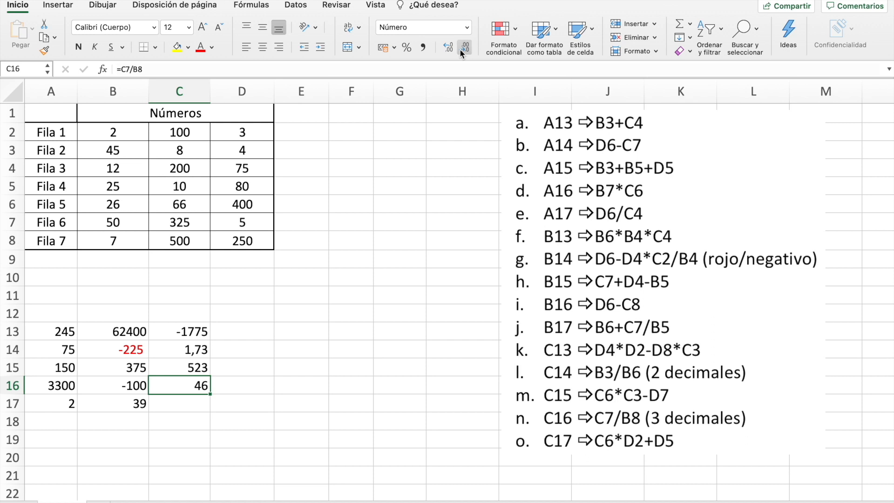
pyautogui.click(451, 49)
pyautogui.click(452, 49)
pyautogui.click(451, 49)
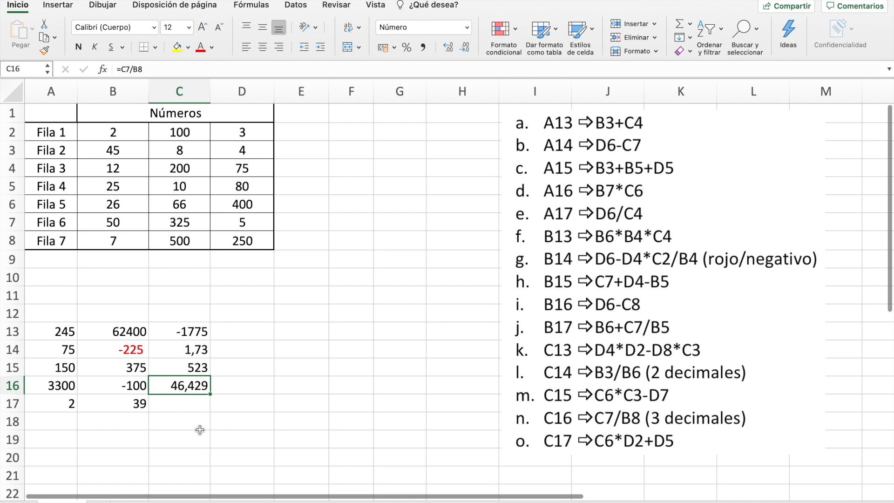
# Enter the formula =C6*D2+D5 in cell C17 to multiply two table values and add a third
pyautogui.click(197, 404)
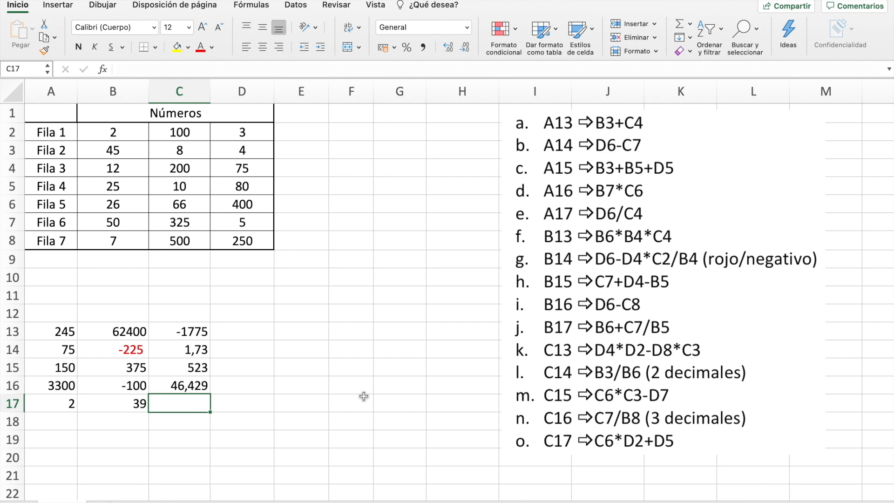
pyautogui.write('=')
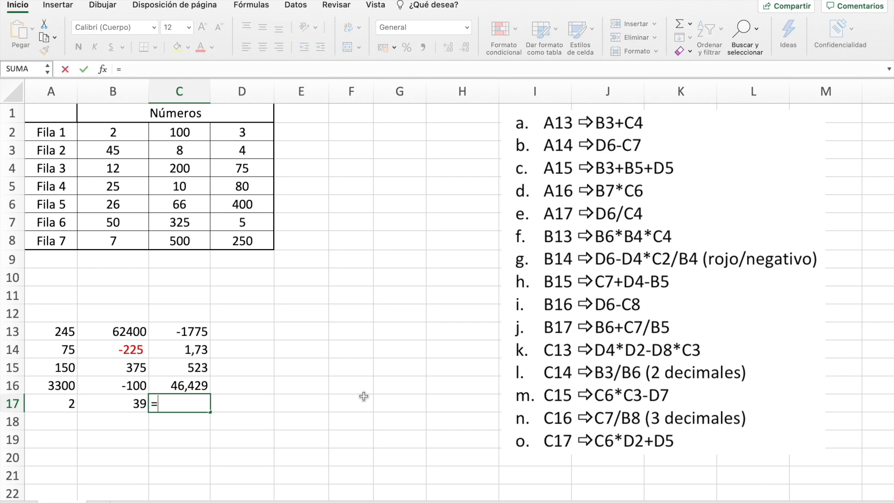
pyautogui.click(175, 203)
pyautogui.write('*')
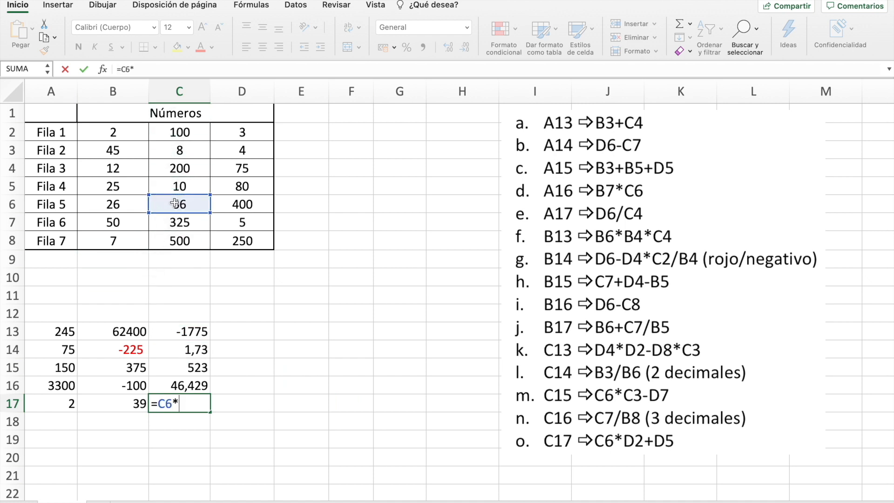
pyautogui.click(243, 130)
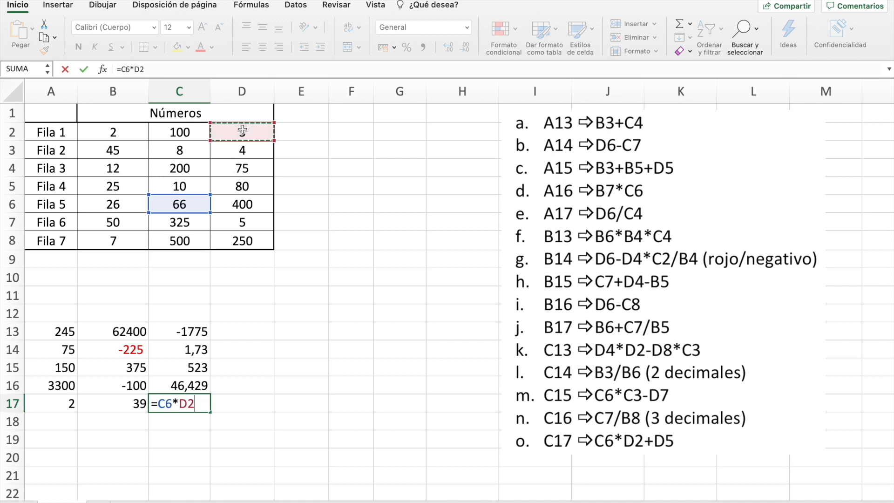
pyautogui.write('+')
pyautogui.hscroll(1, 241, 126)
pyautogui.click(236, 188)
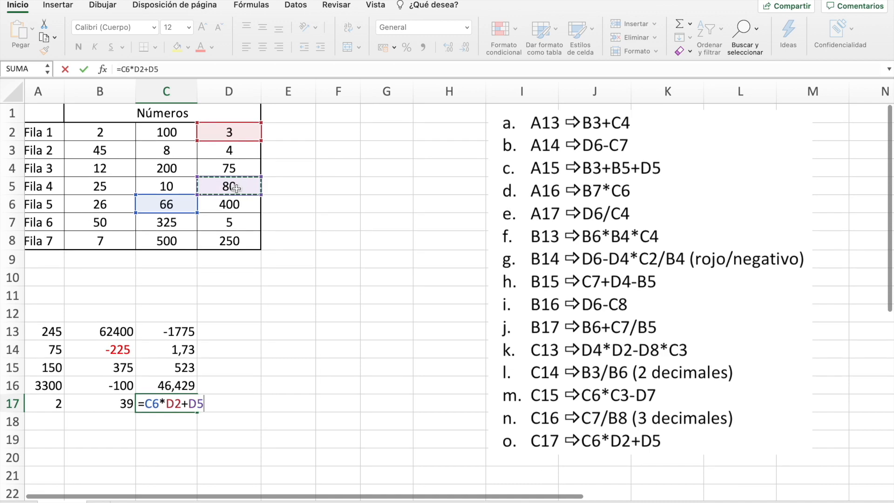
pyautogui.press('Return')
pyautogui.hscroll(-1, 236, 188)
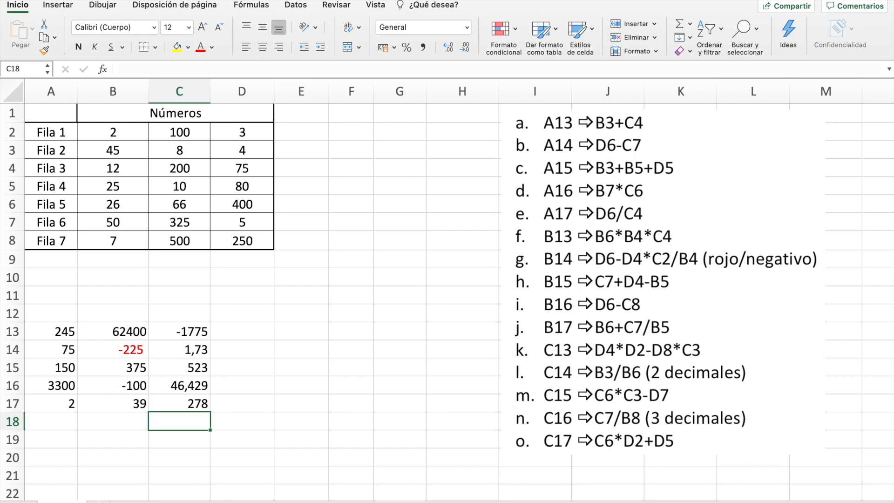
# Total column B in cell B9 with the SUMA function over B2:B8 and close the formula builder
pyautogui.moveTo(569, 1)
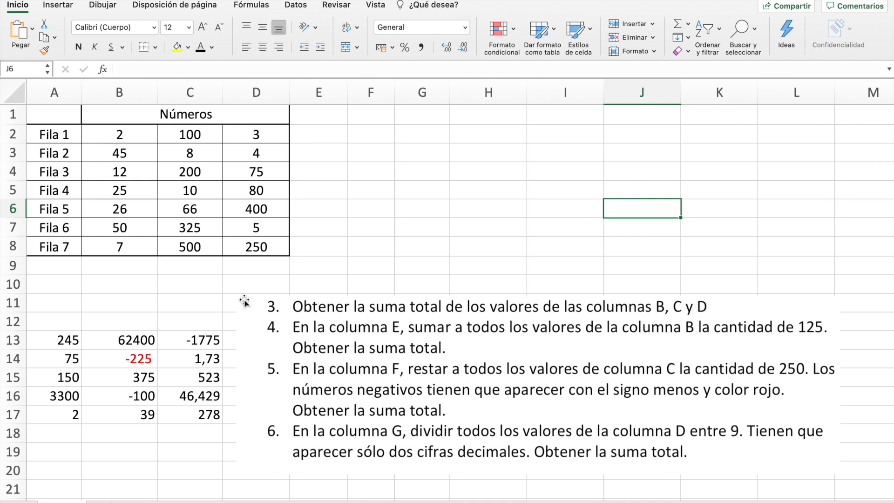
pyautogui.click(119, 262)
pyautogui.write('=')
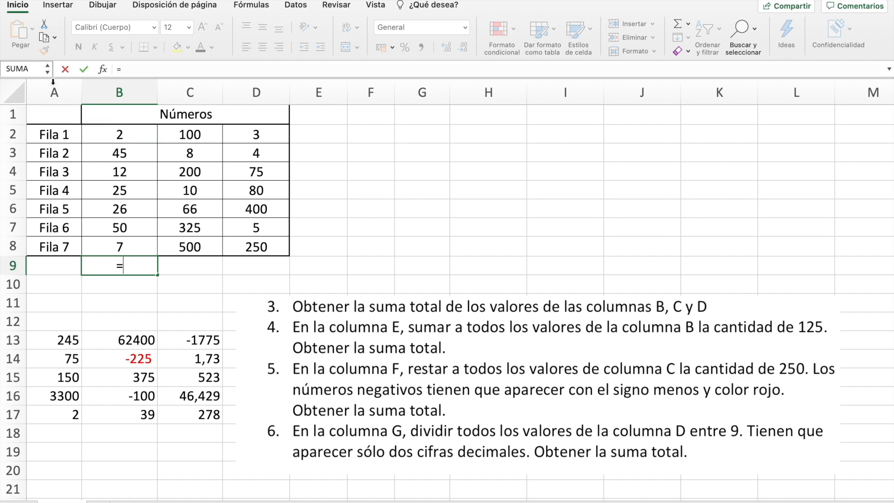
pyautogui.click(47, 69)
pyautogui.click(44, 86)
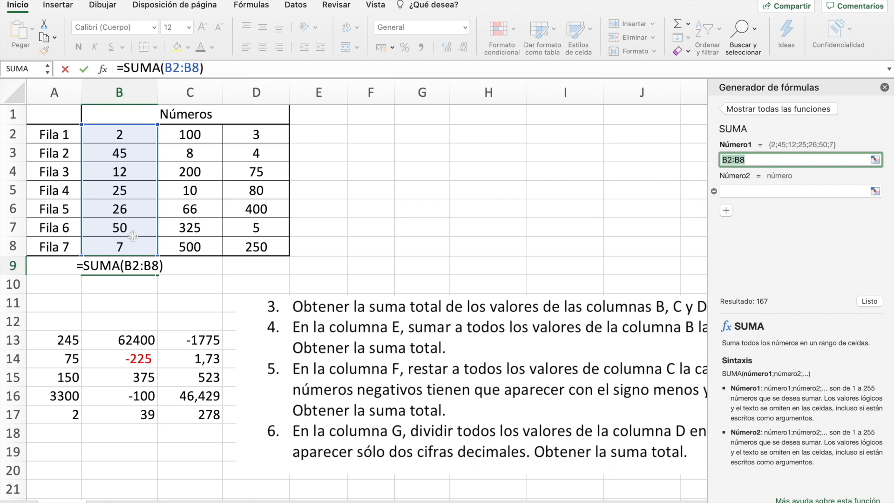
pyautogui.press('Return')
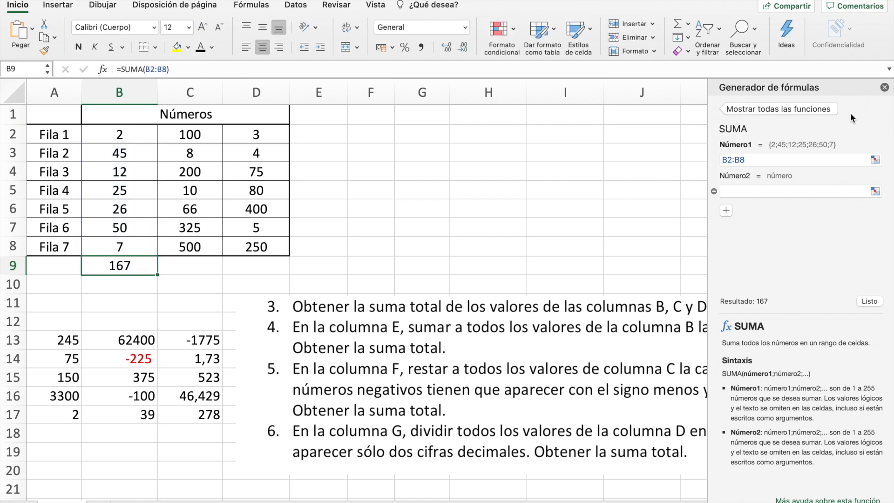
pyautogui.click(884, 87)
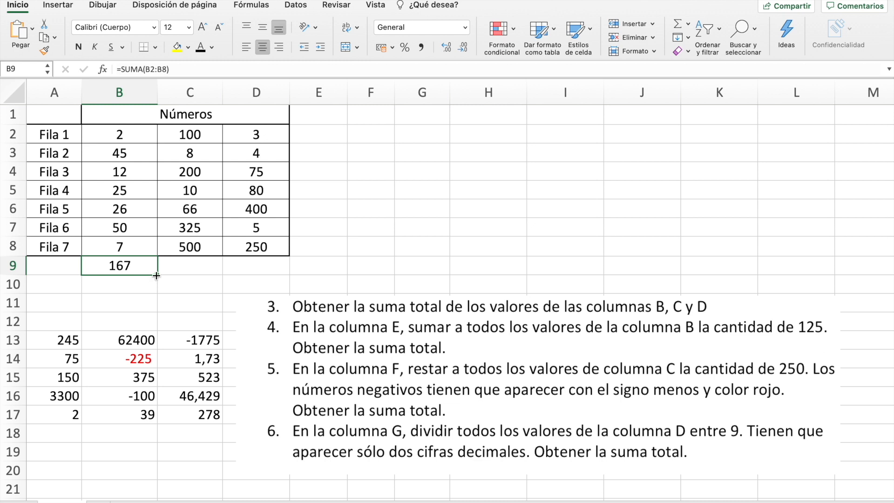
# Fill the SUMA formula from B9 across to C9 and D9, and check the copied formulas
pyautogui.moveTo(156, 275); pyautogui.dragTo(274, 277)
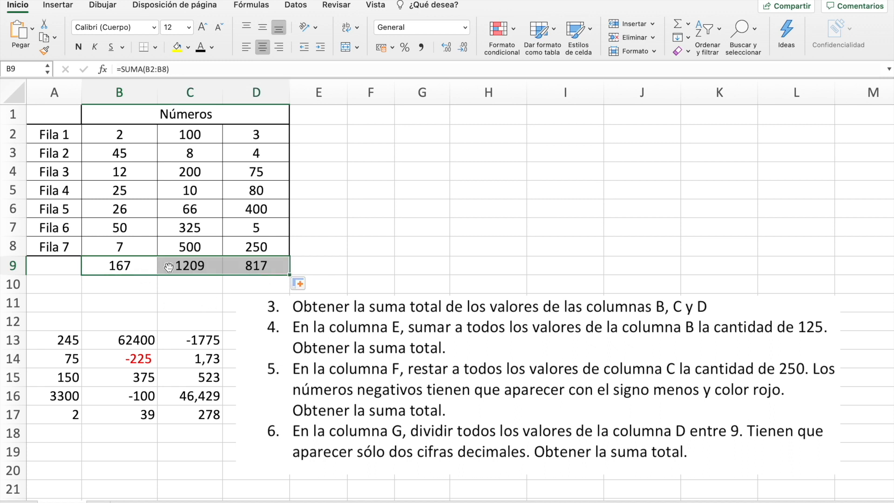
pyautogui.click(200, 268)
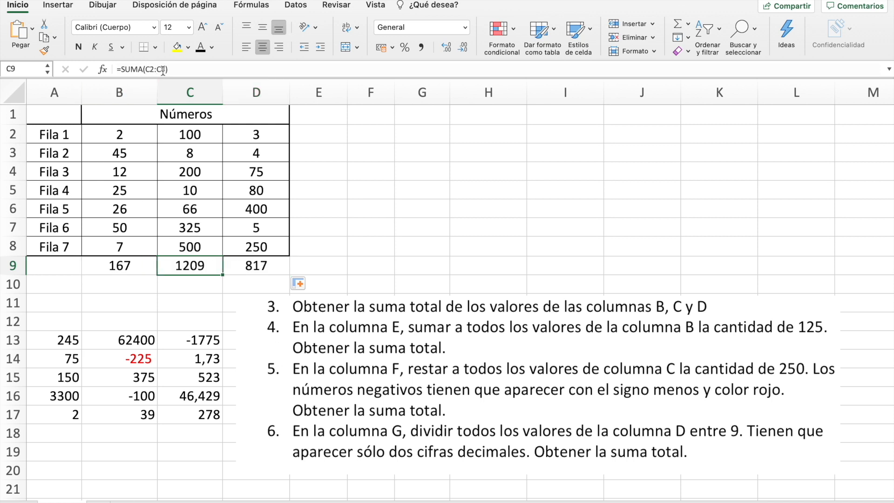
pyautogui.click(244, 261)
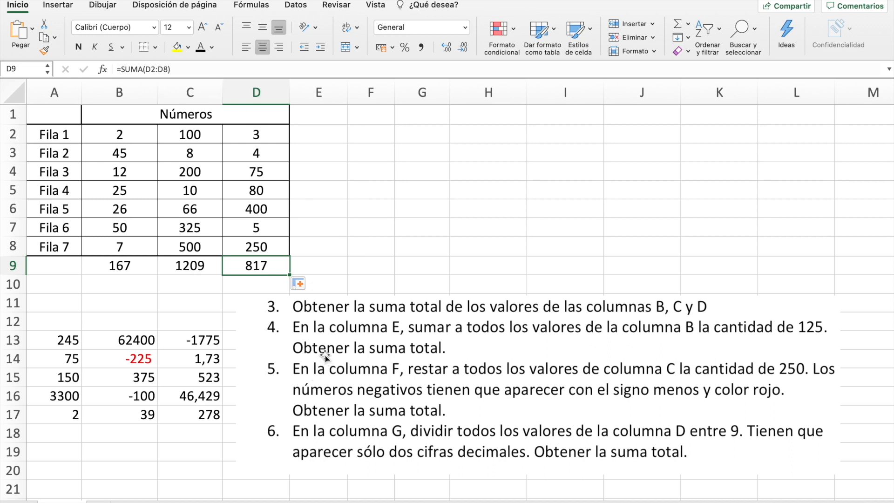
# Enter the formula =B2+125 in cell E2 to add 125 to the first column B value
pyautogui.hscroll(1, 324, 351)
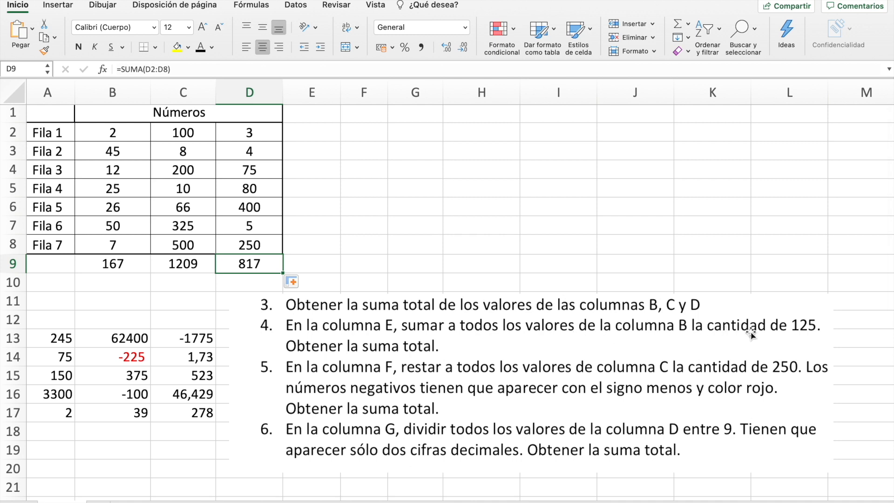
pyautogui.hscroll(-1, 731, 332)
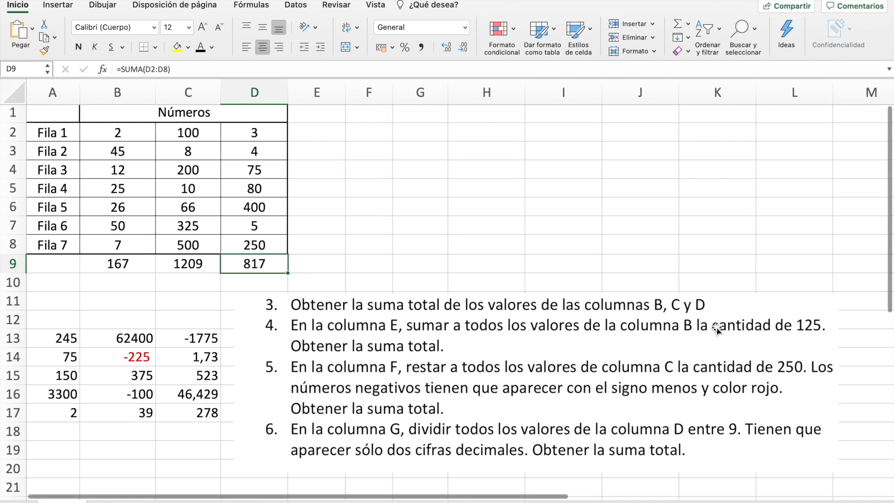
pyautogui.click(324, 137)
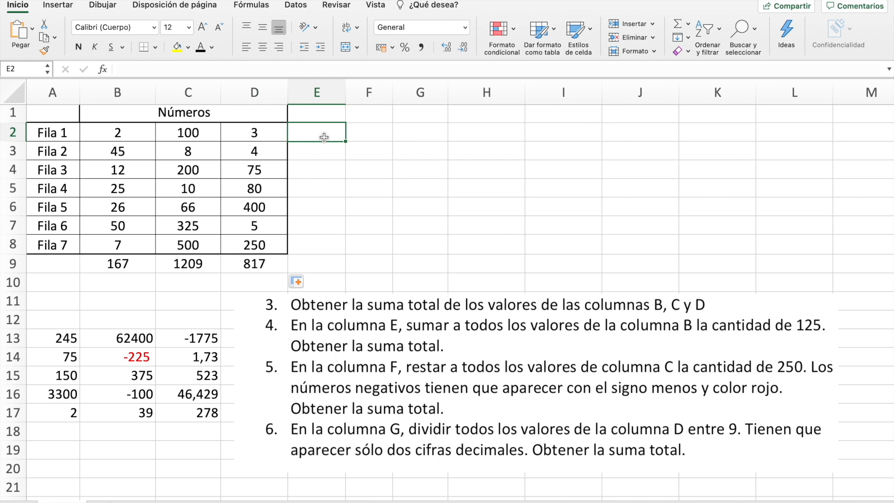
pyautogui.write('=')
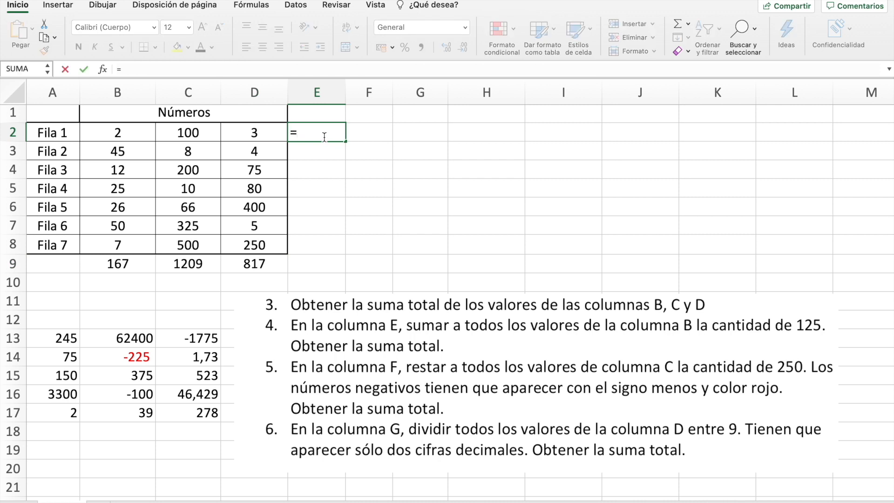
pyautogui.click(126, 135)
pyautogui.write('+')
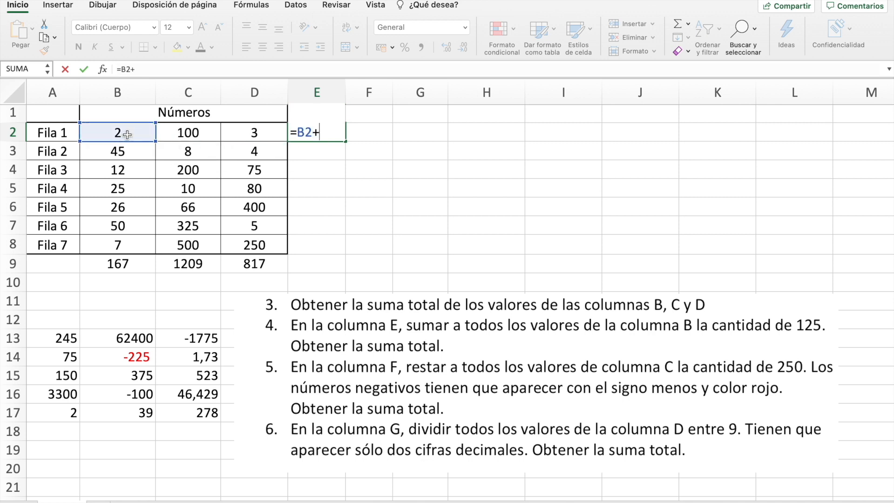
pyautogui.write('125')
pyautogui.press('Return')
# Fill the formula from E2 down to E8 and check the copied formula in E8
pyautogui.click(335, 134)
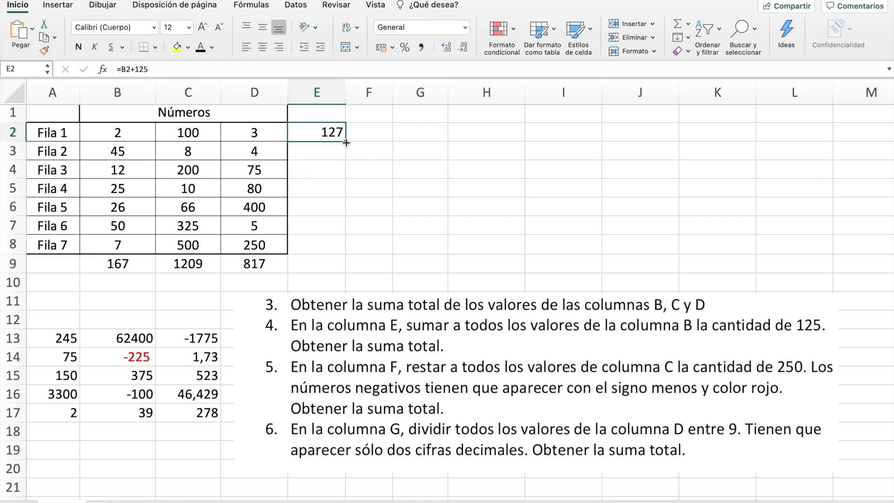
pyautogui.moveTo(346, 142); pyautogui.dragTo(345, 255)
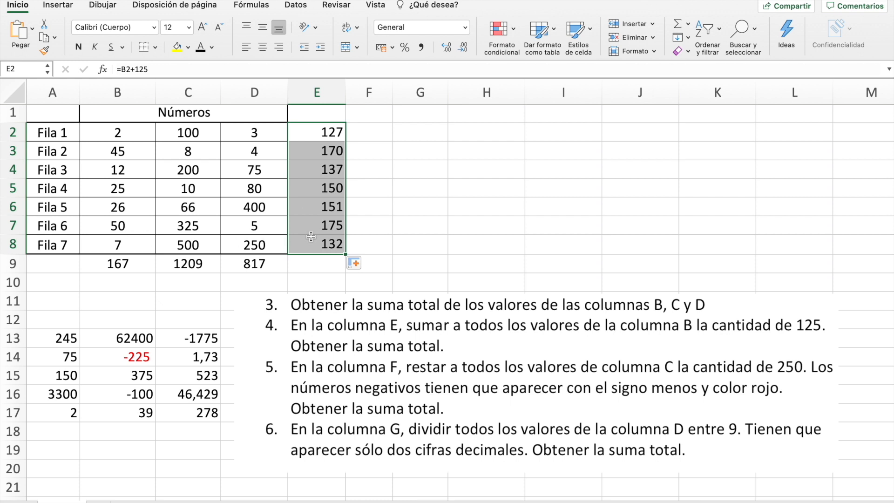
pyautogui.click(332, 244)
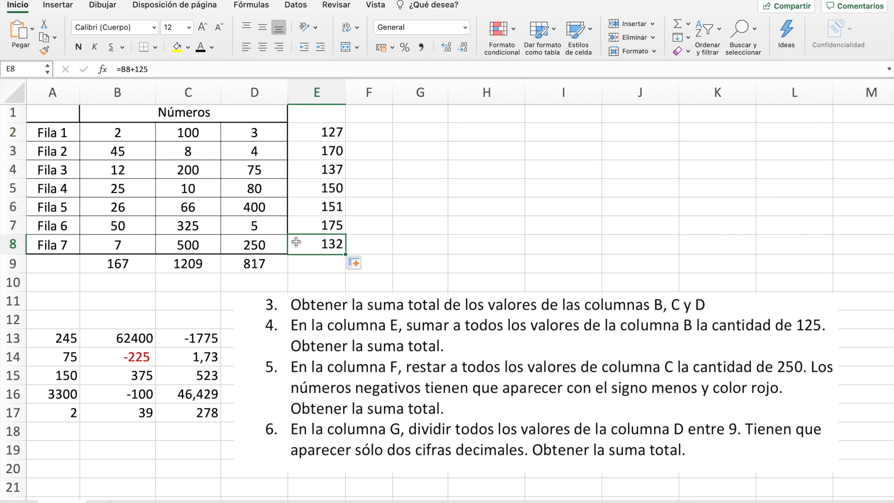
# Fill the SUMA total from D9 across to E9 and centre the values in E2:E9
pyautogui.click(316, 264)
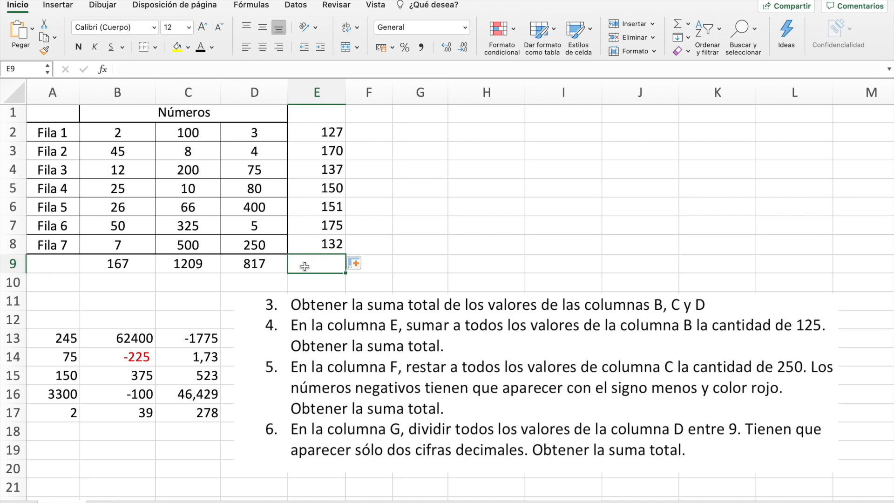
pyautogui.click(241, 265)
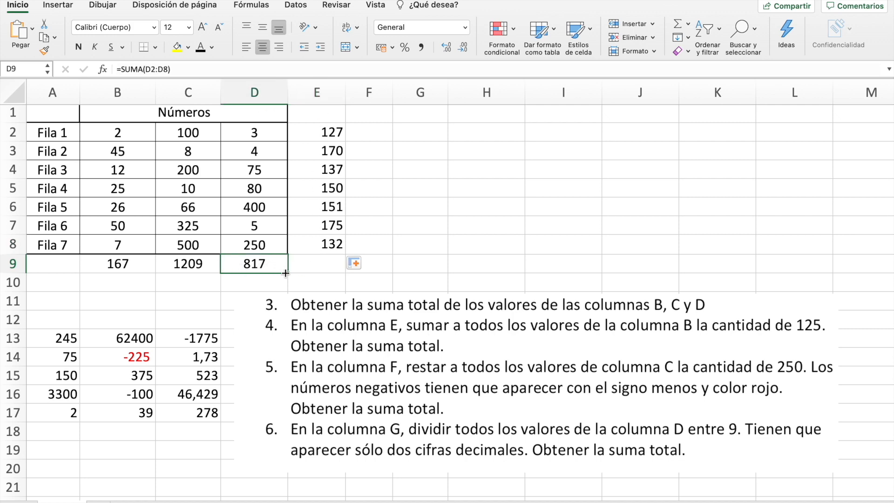
pyautogui.moveTo(288, 273); pyautogui.dragTo(333, 272)
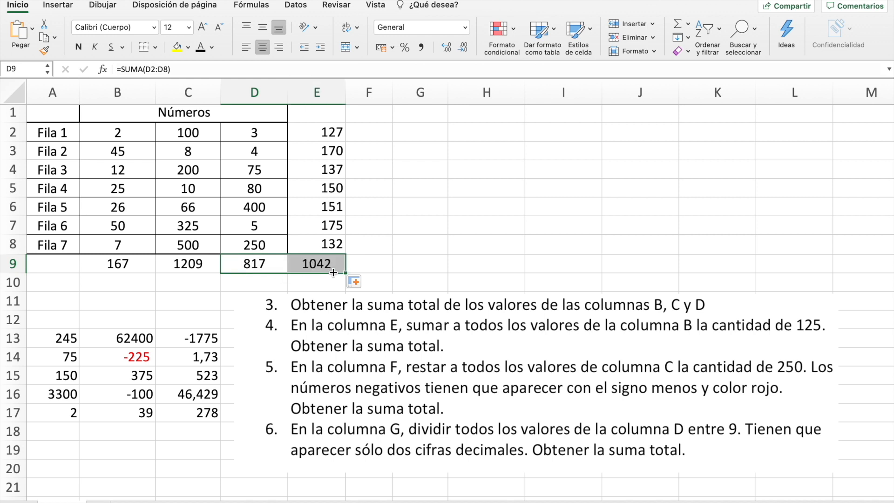
pyautogui.moveTo(314, 130); pyautogui.dragTo(327, 272)
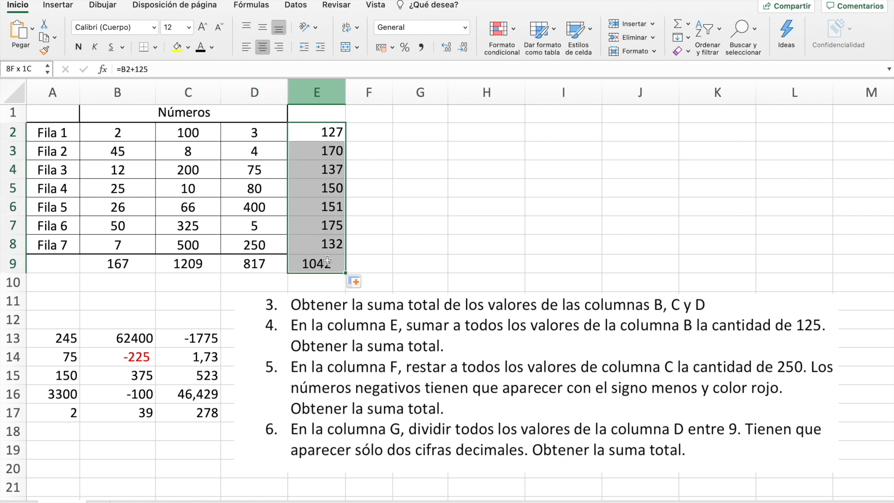
pyautogui.click(260, 48)
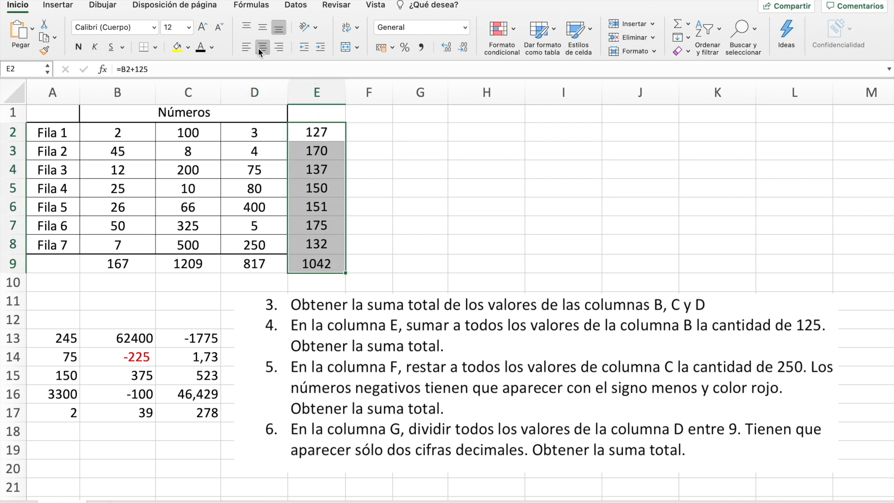
# Enter the formula =C2-250 in cell F2 and fill it down to F8
pyautogui.click(369, 133)
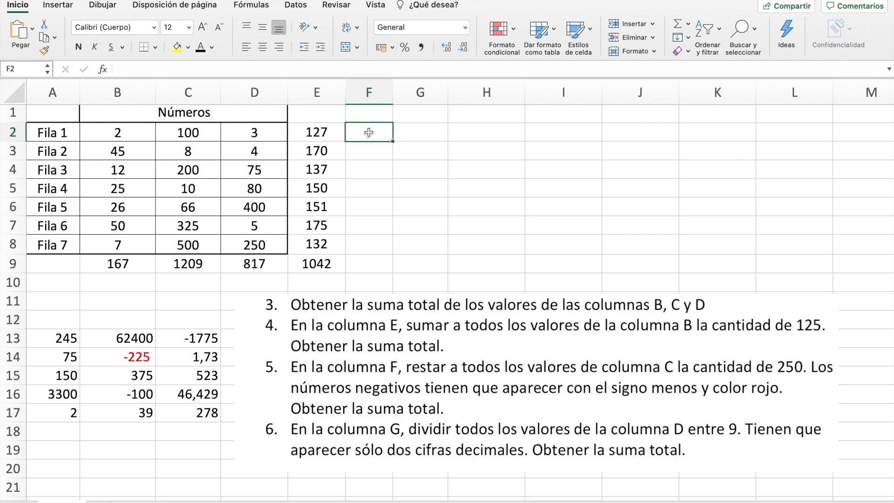
pyautogui.write('=')
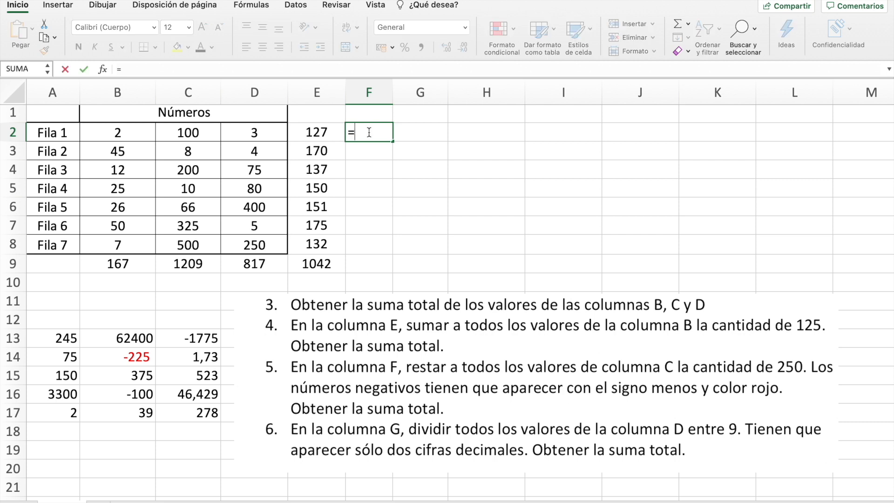
pyautogui.click(183, 130)
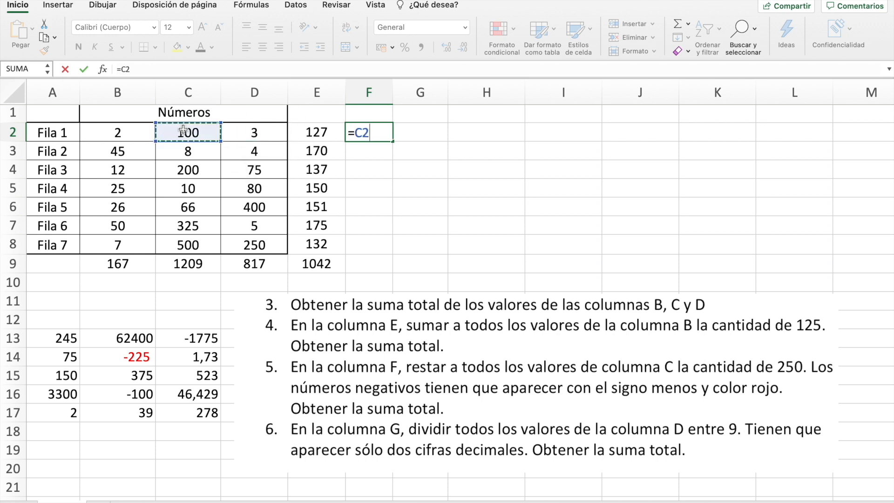
pyautogui.write('-250')
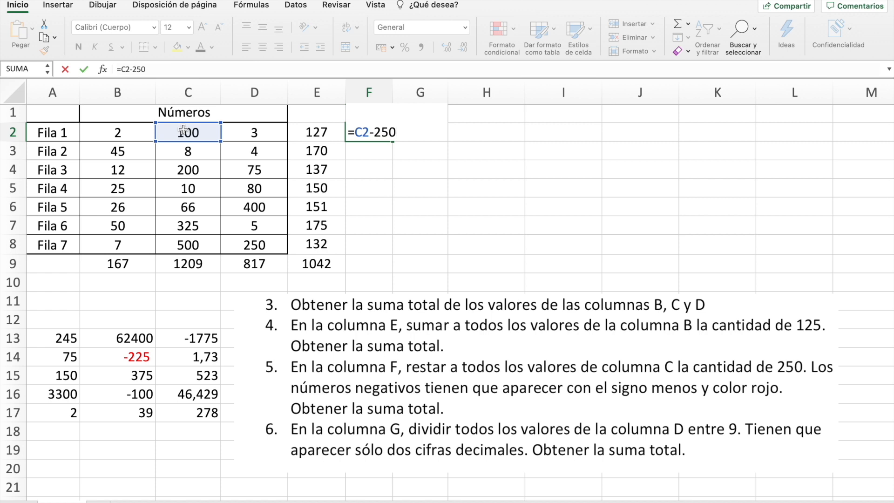
pyautogui.press('Return')
pyautogui.click(366, 134)
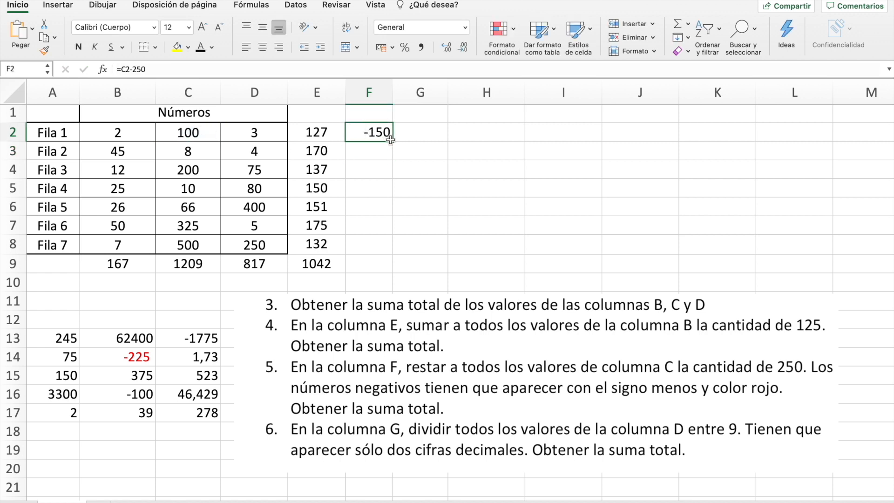
pyautogui.moveTo(394, 140); pyautogui.dragTo(400, 255)
# Fill the SUMA total from E9 across to F9 and centre the values in F2:F8
pyautogui.click(320, 267)
pyautogui.moveTo(348, 274); pyautogui.dragTo(393, 274)
pyautogui.moveTo(353, 139); pyautogui.dragTo(368, 246)
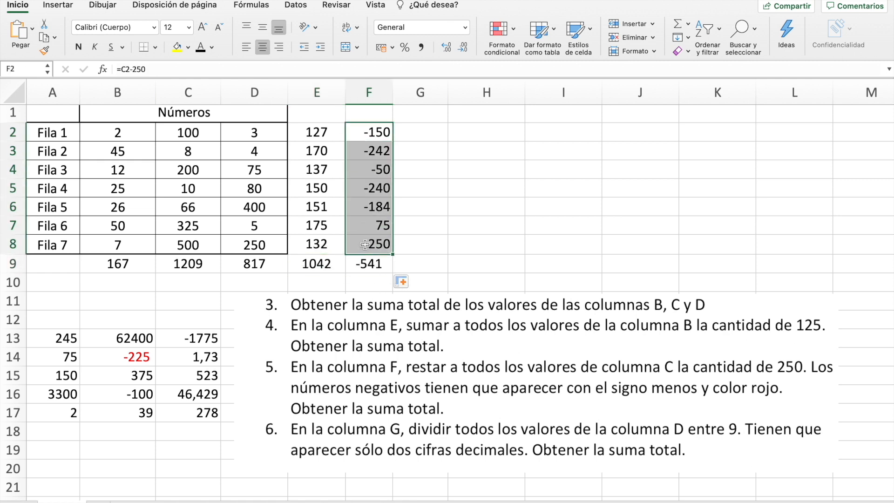
pyautogui.click(260, 48)
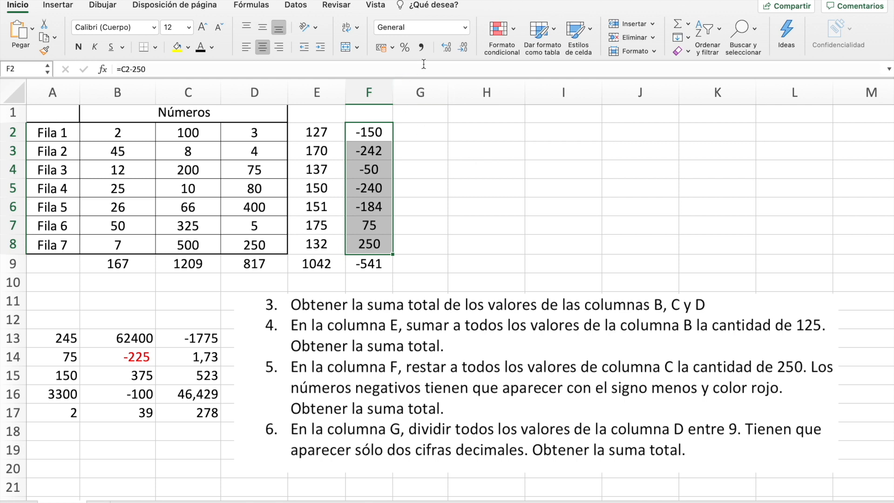
# Format F2:F8 as Número with 0 decimal places and negative numbers in red with a minus sign
pyautogui.click(466, 28)
pyautogui.click(466, 28)
pyautogui.click(466, 28)
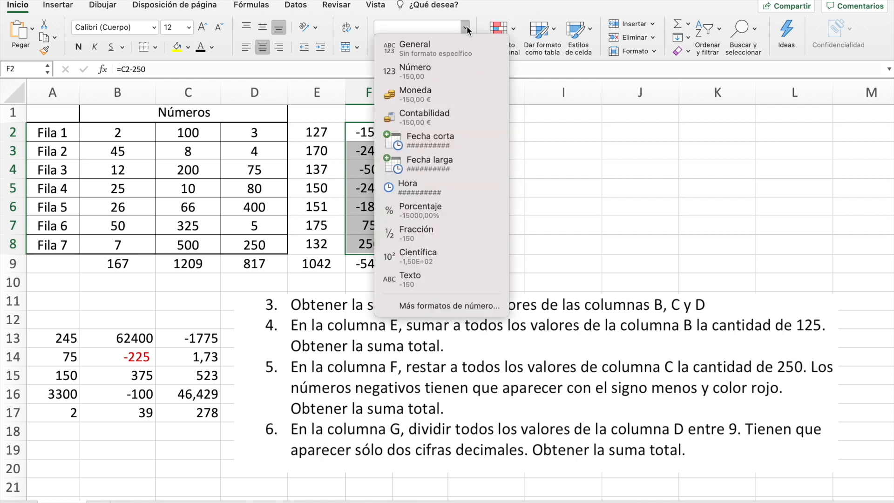
pyautogui.click(461, 304)
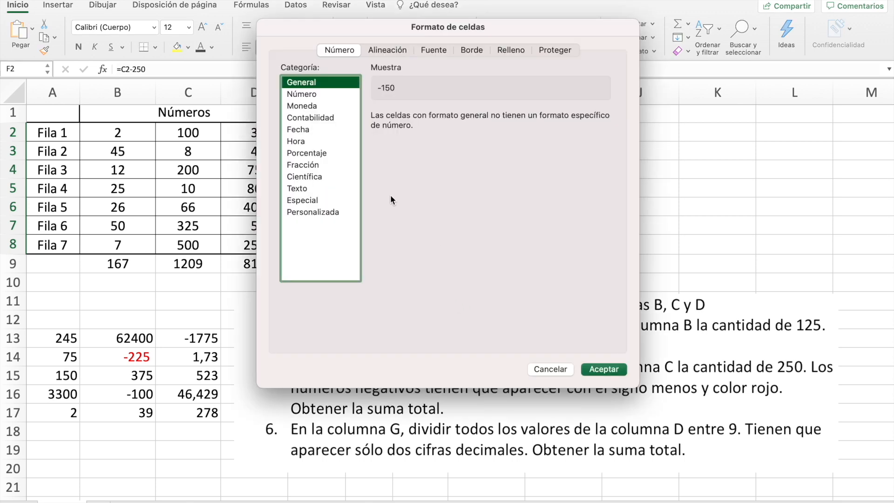
pyautogui.click(343, 93)
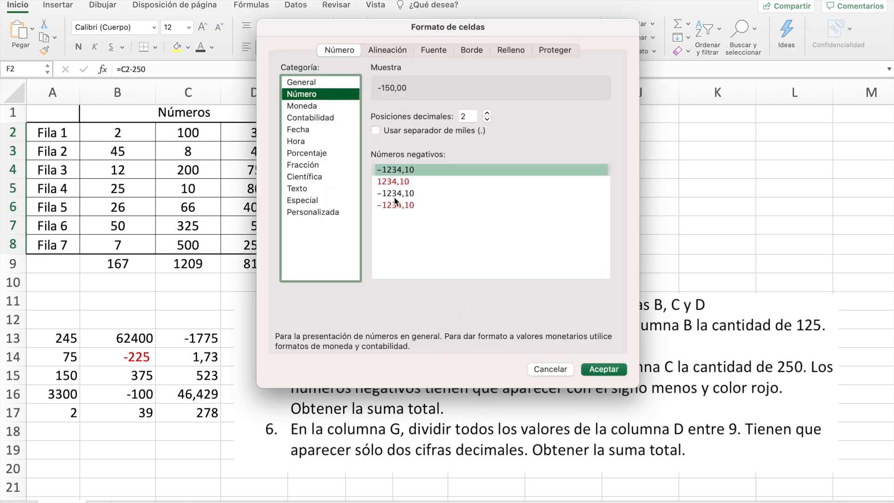
pyautogui.click(487, 119)
pyautogui.click(487, 119)
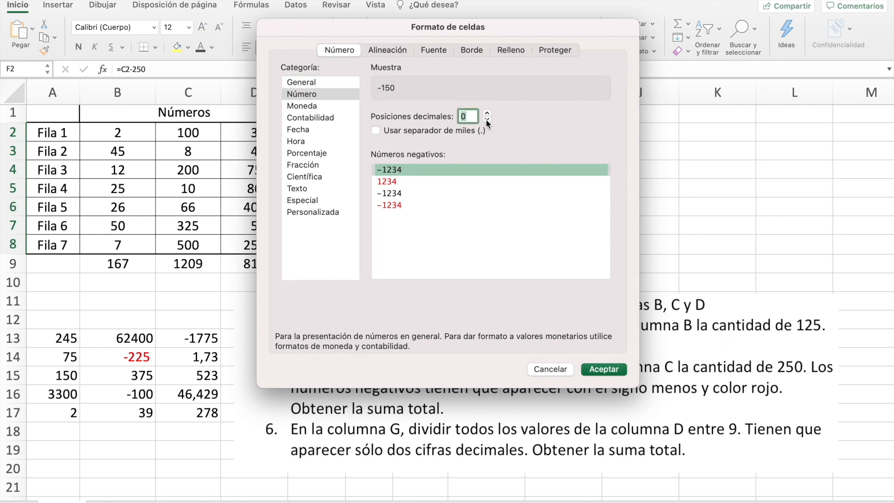
pyautogui.click(399, 204)
pyautogui.click(603, 370)
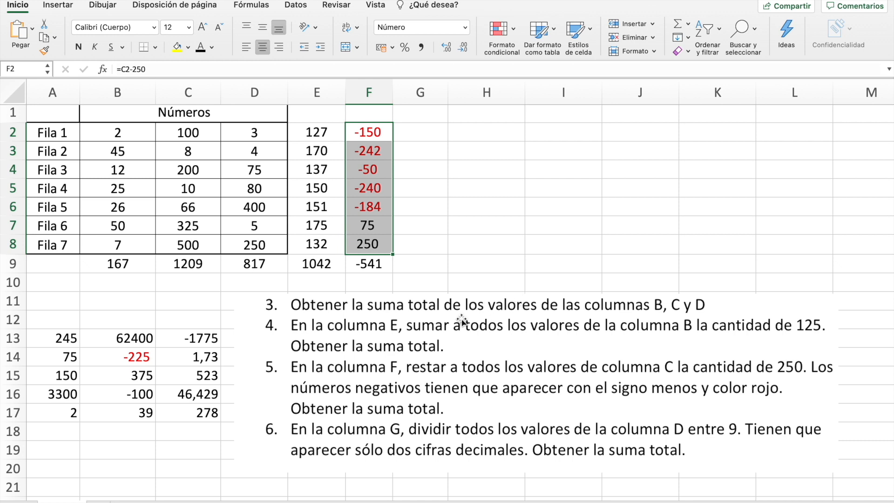
# Enter the formula =D2/9 in cell G2 to divide the first column D value by 9
pyautogui.scroll(-2, 461, 405)
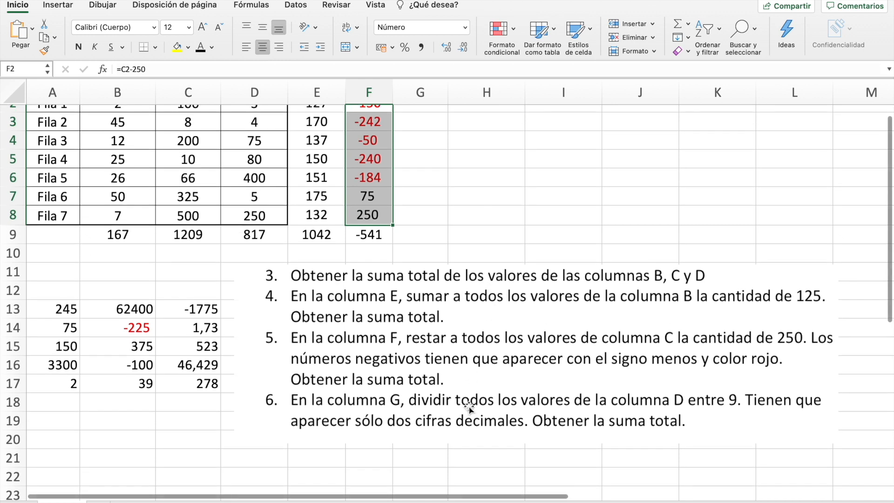
pyautogui.click(520, 412)
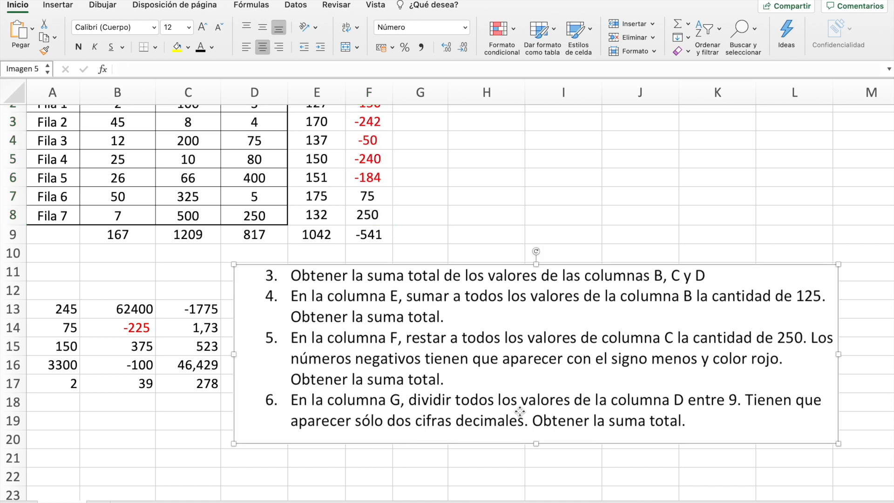
pyautogui.scroll(2, 519, 410)
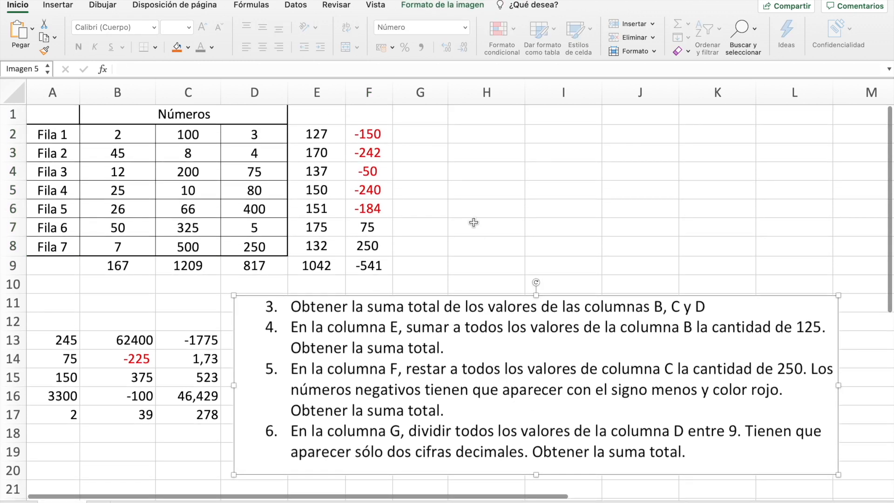
pyautogui.click(421, 136)
pyautogui.write('=')
pyautogui.click(252, 134)
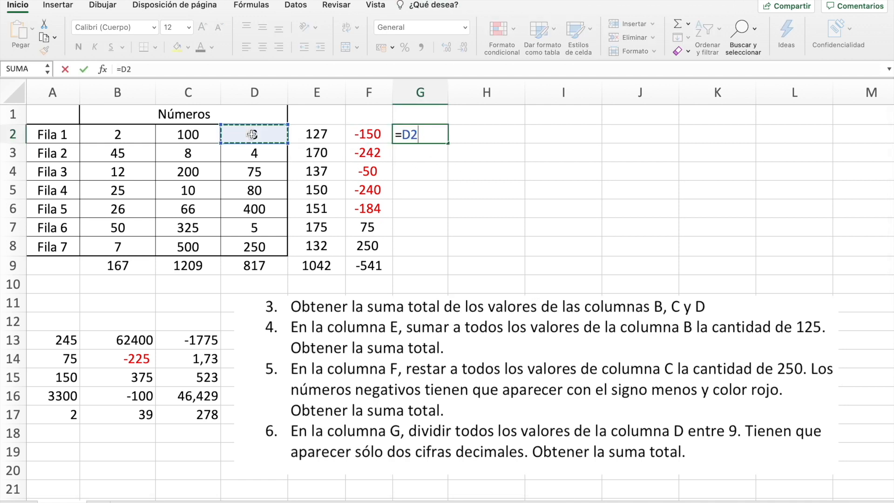
pyautogui.write('/9')
pyautogui.press('Return')
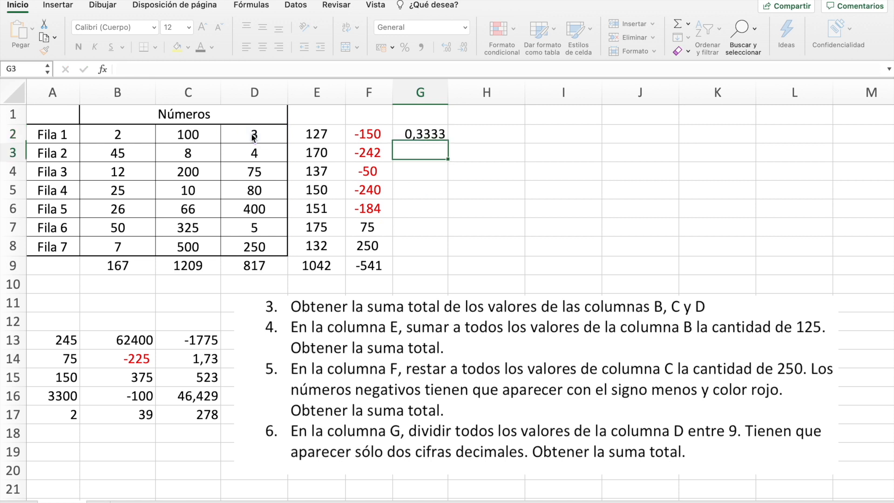
# Fill the division formula from G2 down to G8 and extend the SUMA total from F9 to G9
pyautogui.click(405, 134)
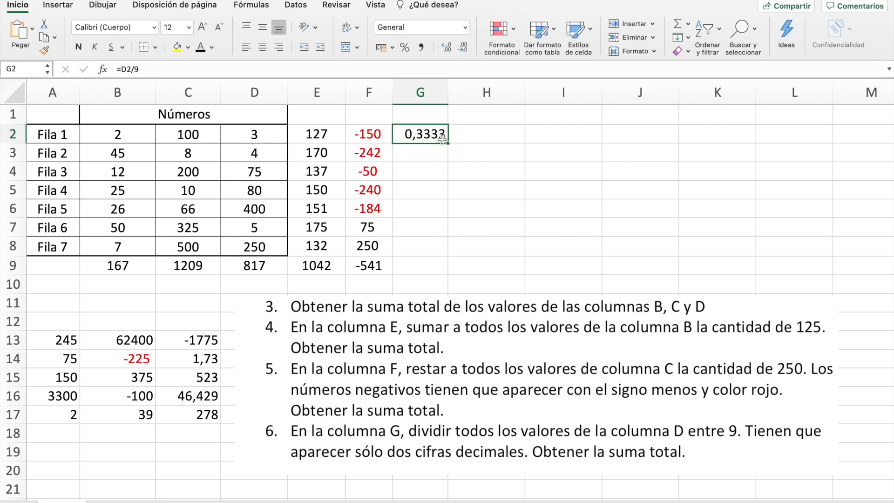
pyautogui.moveTo(448, 143); pyautogui.dragTo(459, 254)
pyautogui.press('Return')
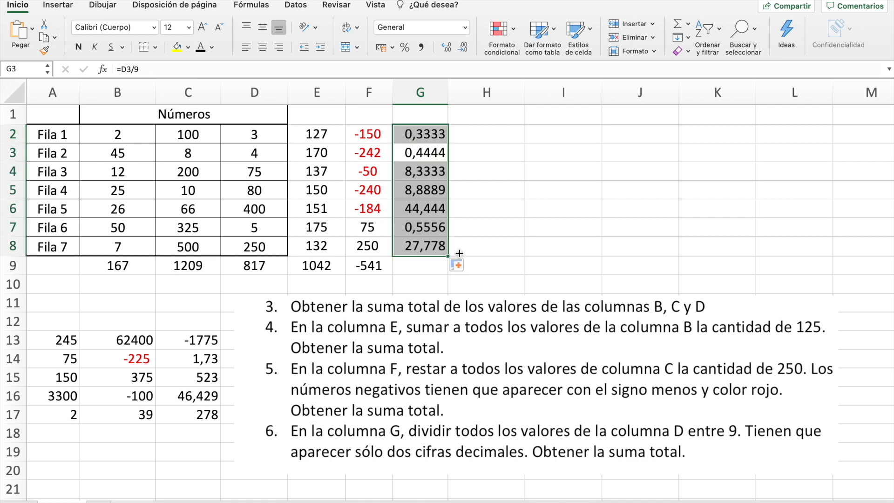
pyautogui.click(366, 263)
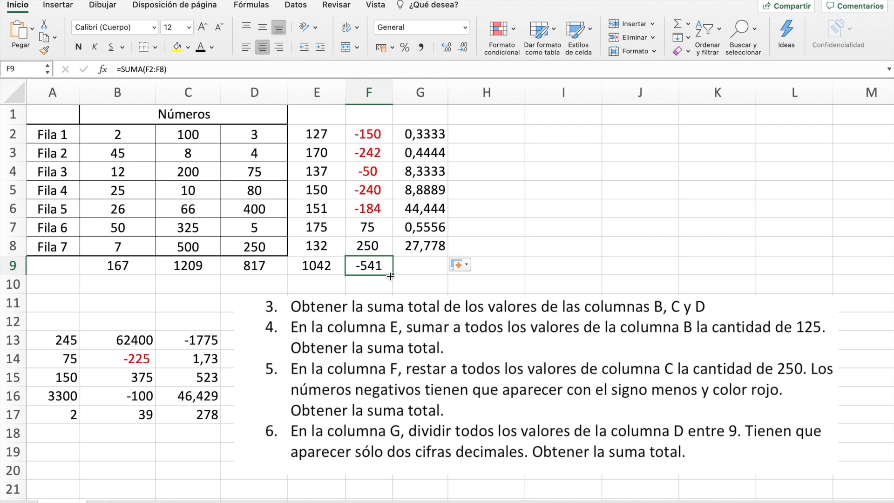
pyautogui.moveTo(394, 276); pyautogui.dragTo(434, 276)
# Reduce the values in G2:G8 to two decimal places, centre them and deselect the range
pyautogui.moveTo(416, 135); pyautogui.dragTo(414, 240)
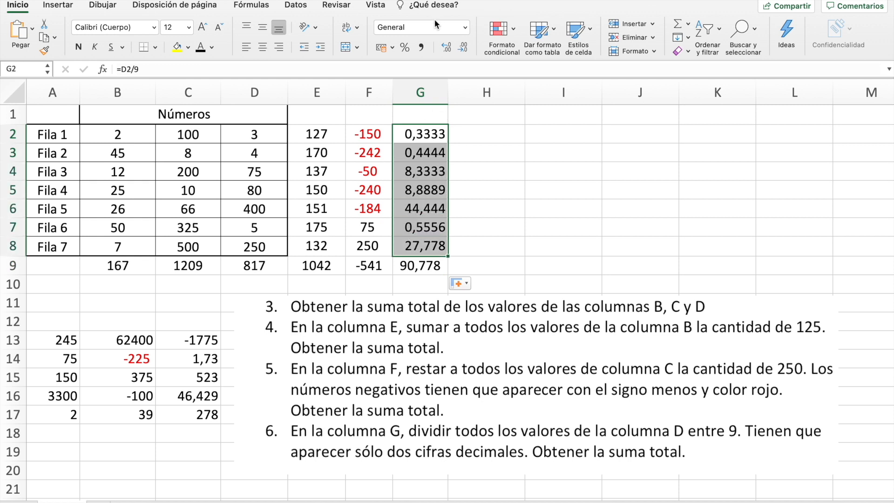
pyautogui.click(457, 46)
pyautogui.click(459, 45)
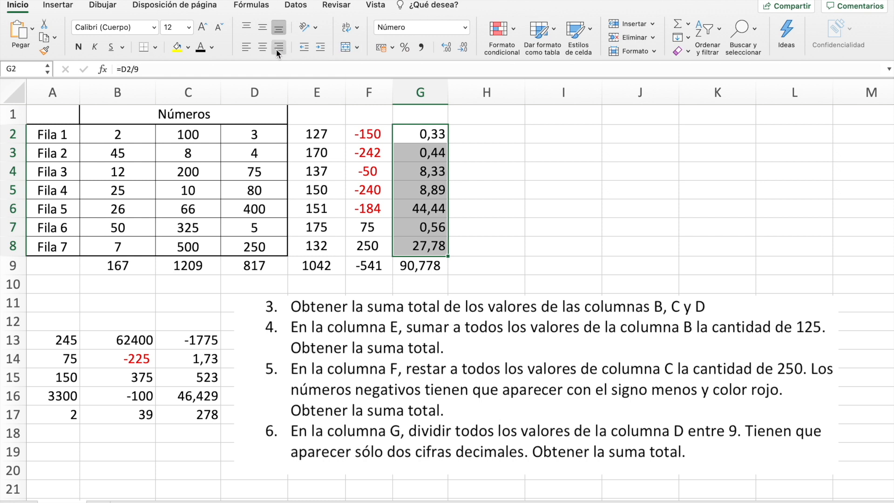
pyautogui.click(263, 48)
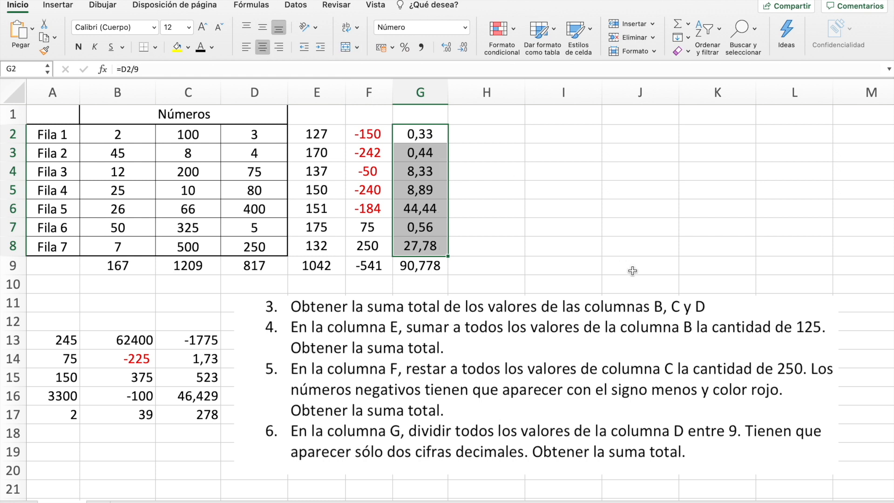
pyautogui.click(590, 262)
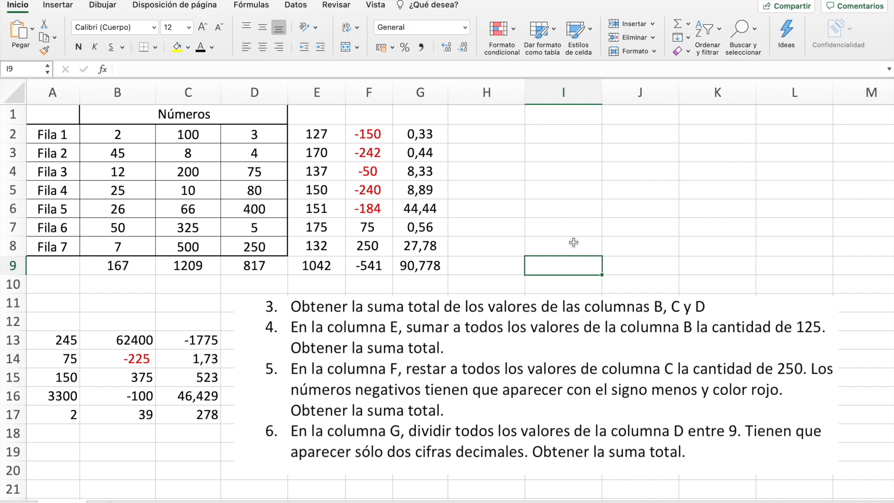
pyautogui.click(394, 5)
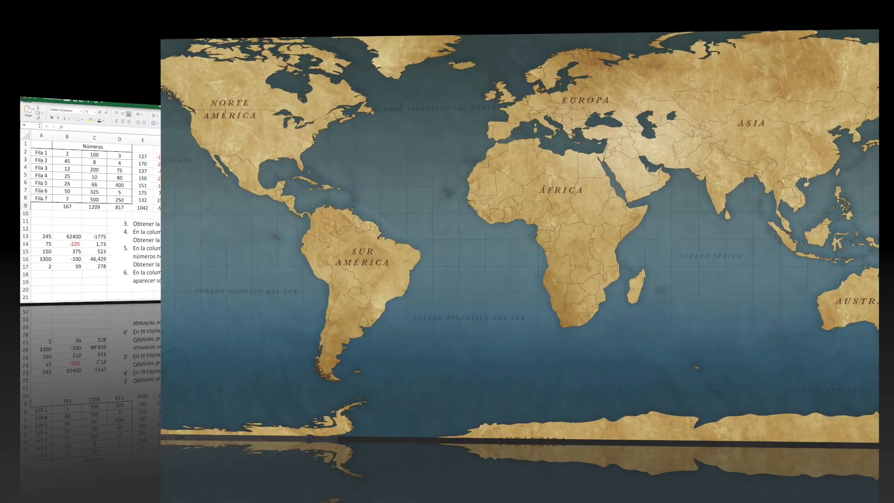